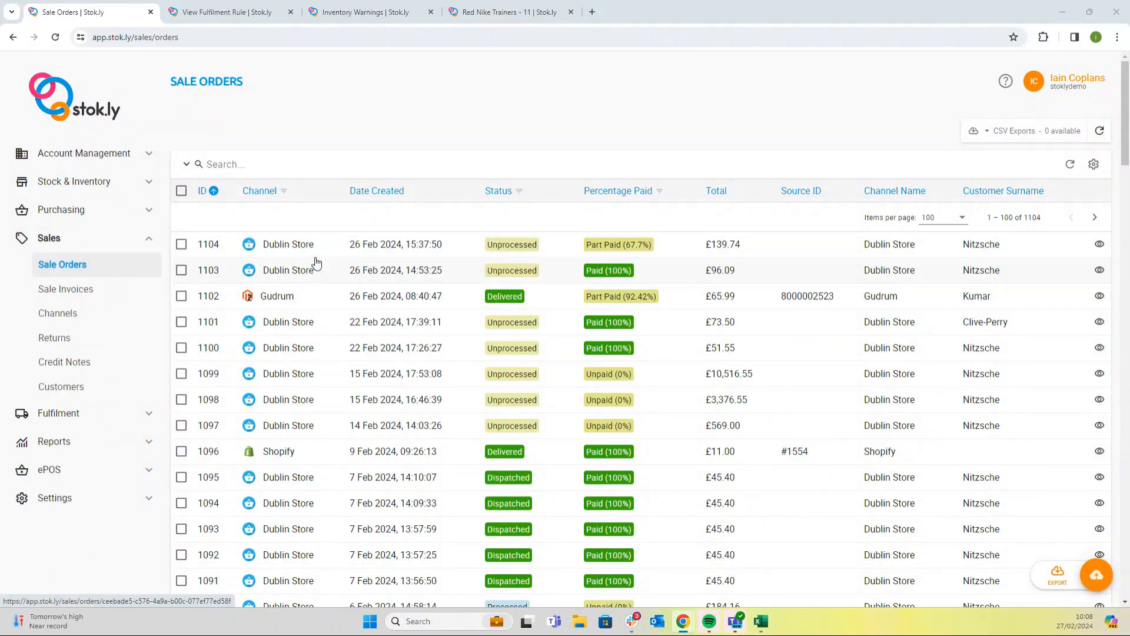
Examine the items of the Dublin Store sale order created 26 Feb 2024, 14:53:25, and return to the sale orders list.
click(284, 192)
click(421, 111)
click(289, 272)
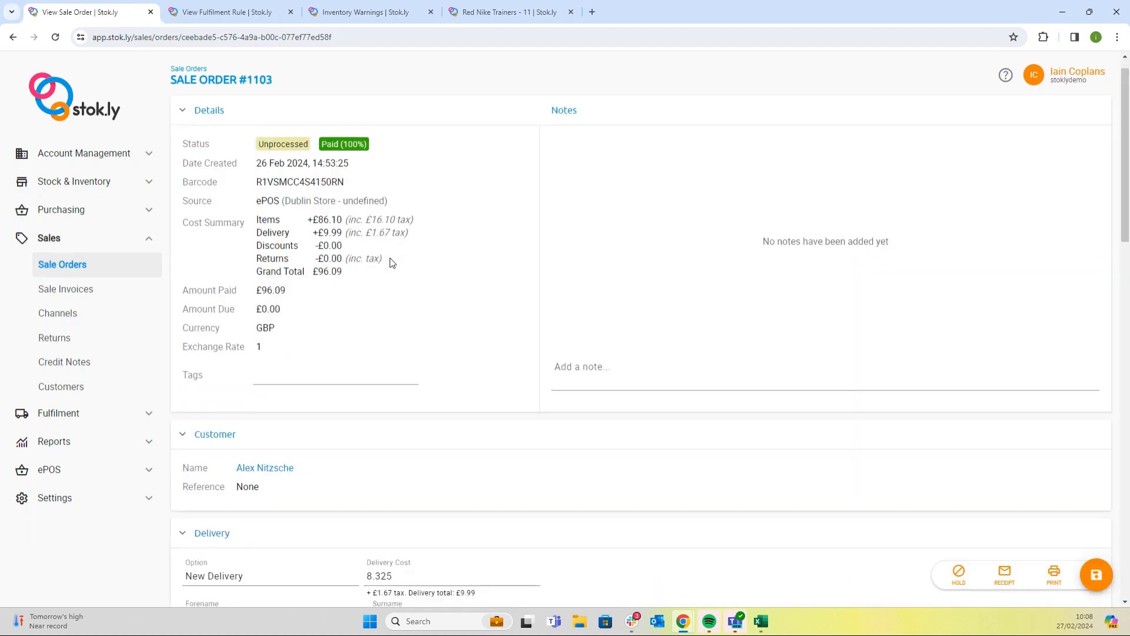
scroll(392, 264, down, 12)
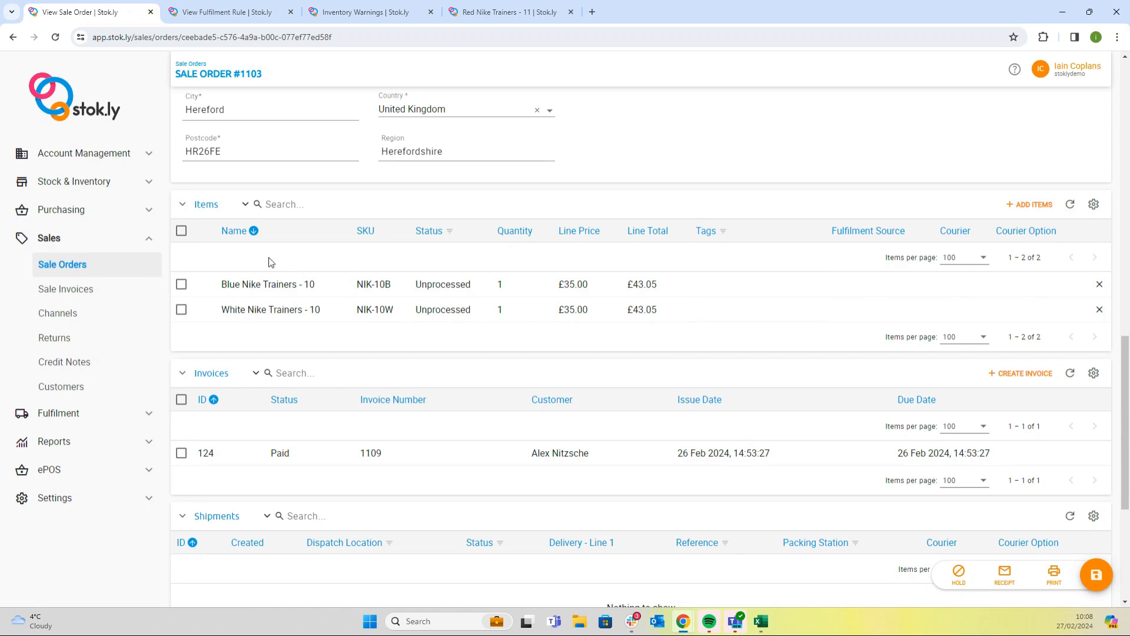
click(88, 269)
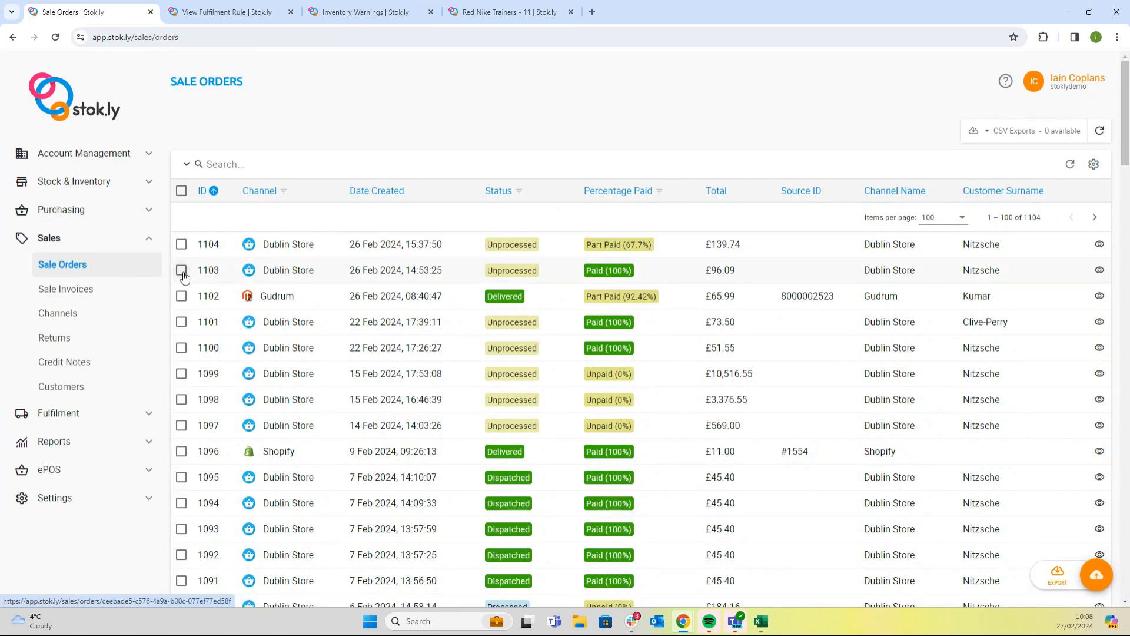
Review which properties and condition fields can be used in the rules of the 'Next Day Delivery' fulfilment rule.
click(225, 11)
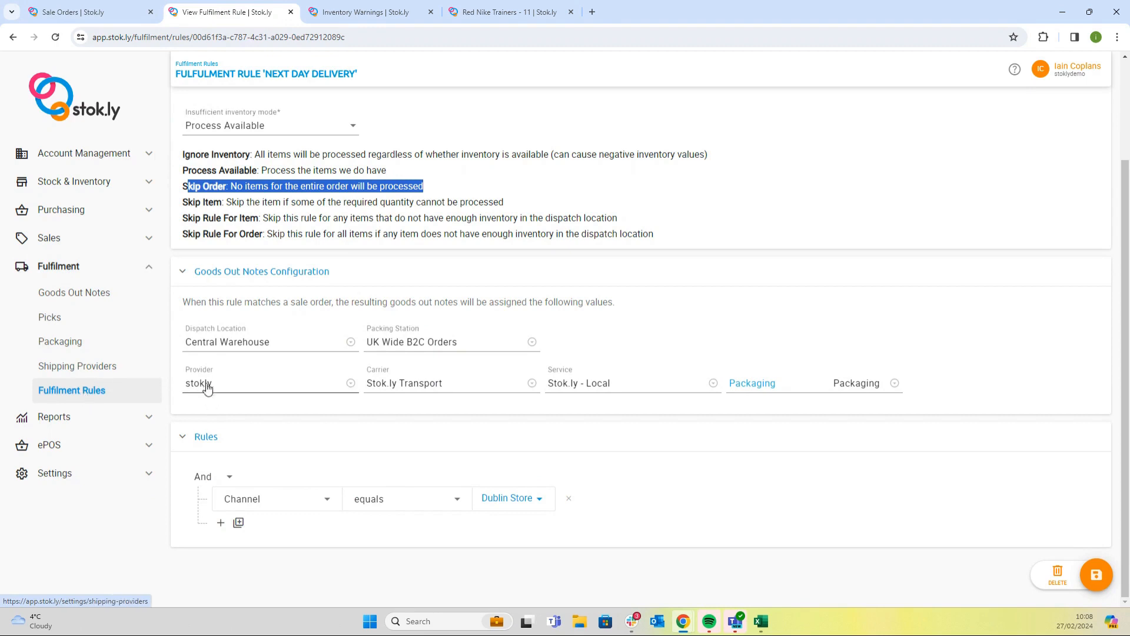
click(295, 494)
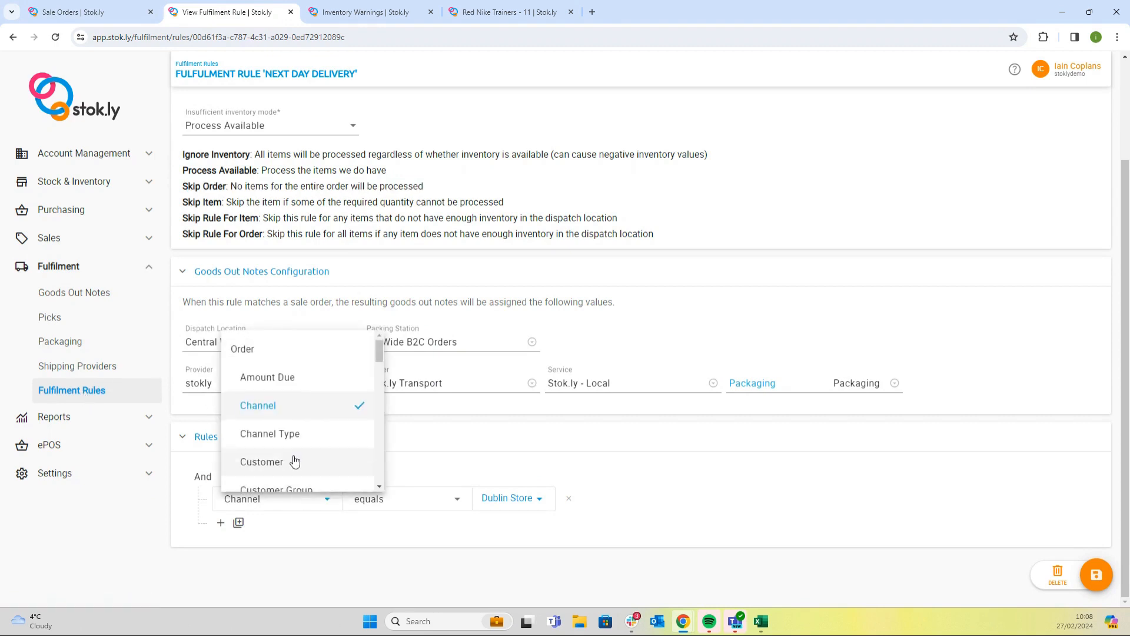
scroll(295, 436, down, 12)
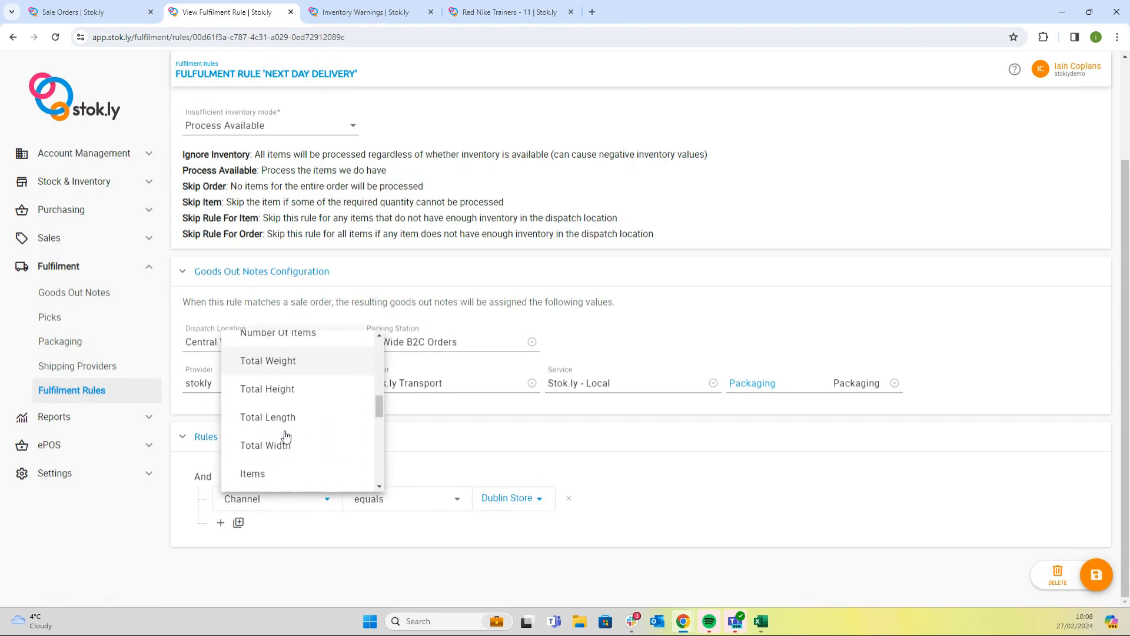
scroll(283, 436, down, 8)
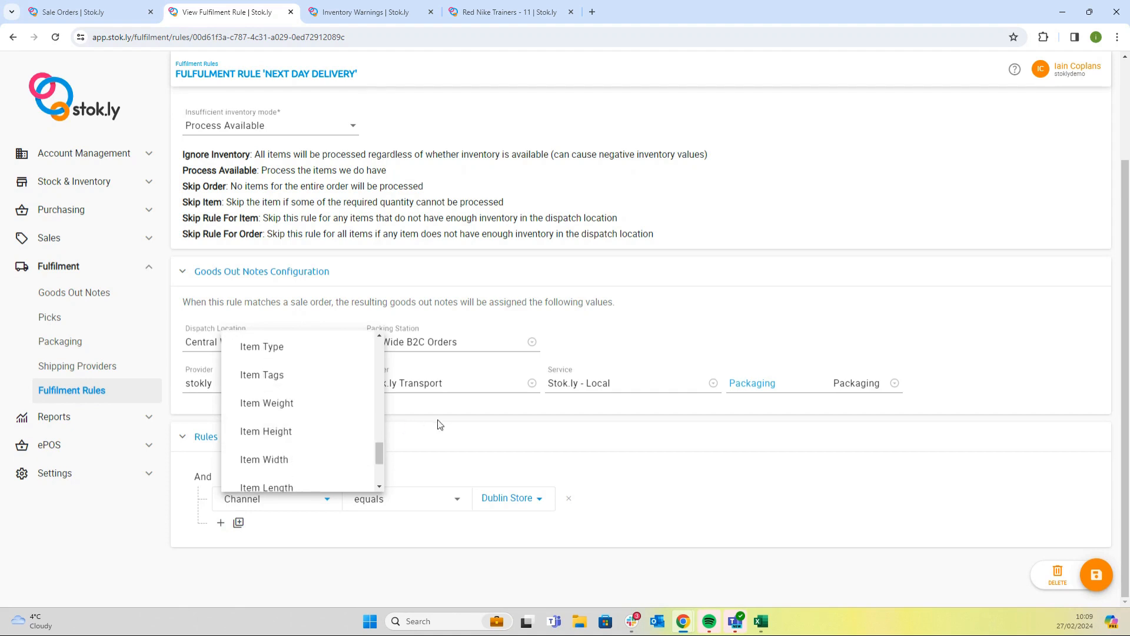
click(467, 425)
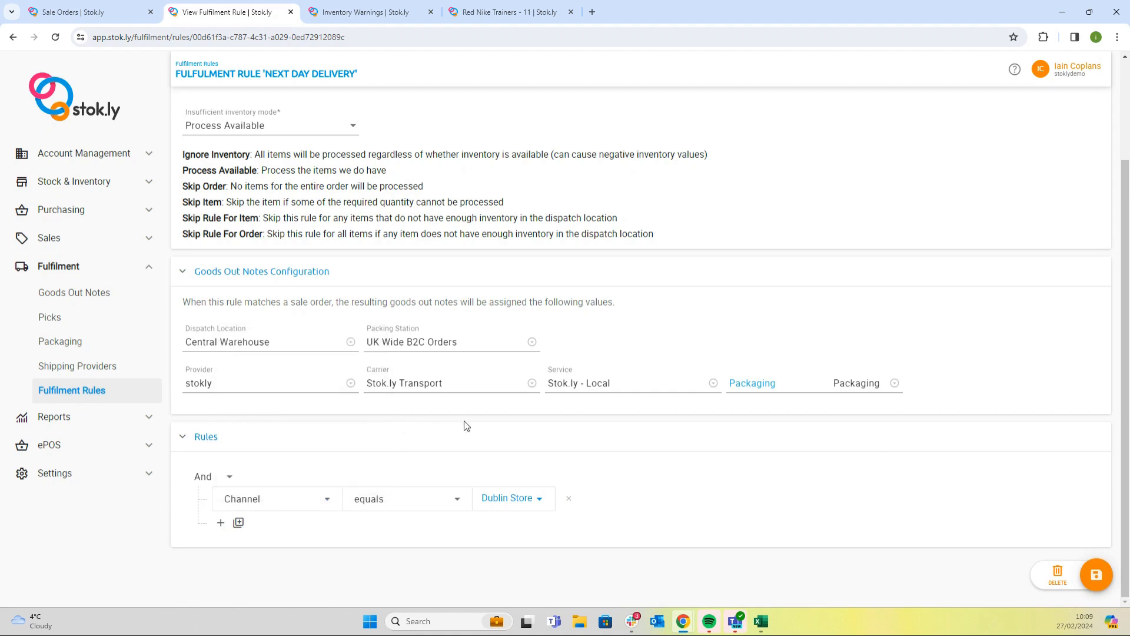
click(221, 522)
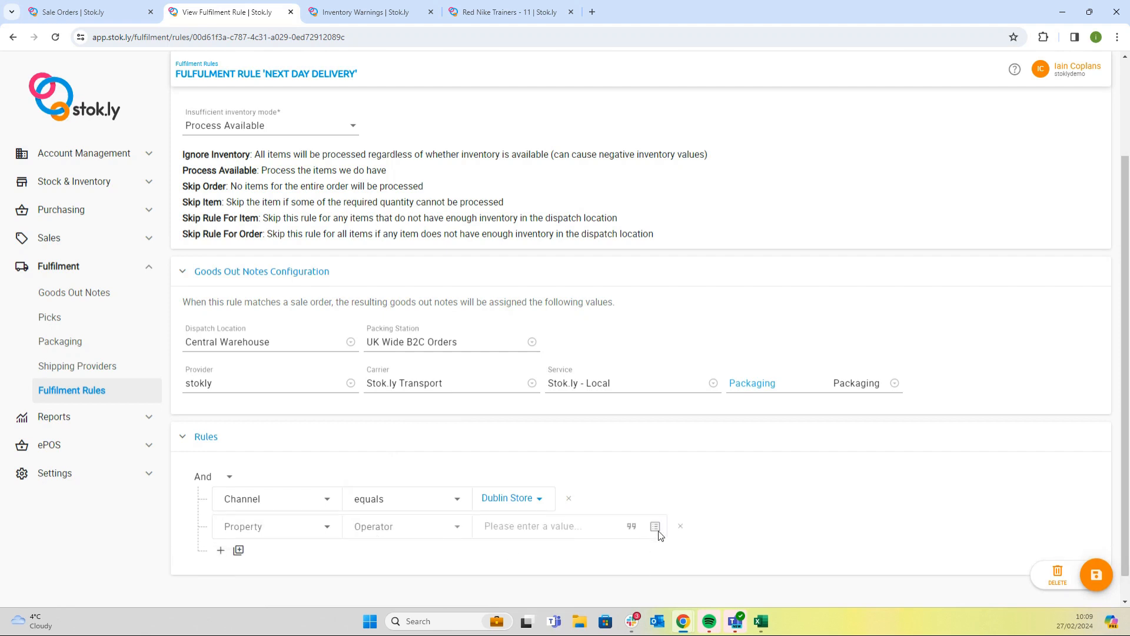
click(681, 526)
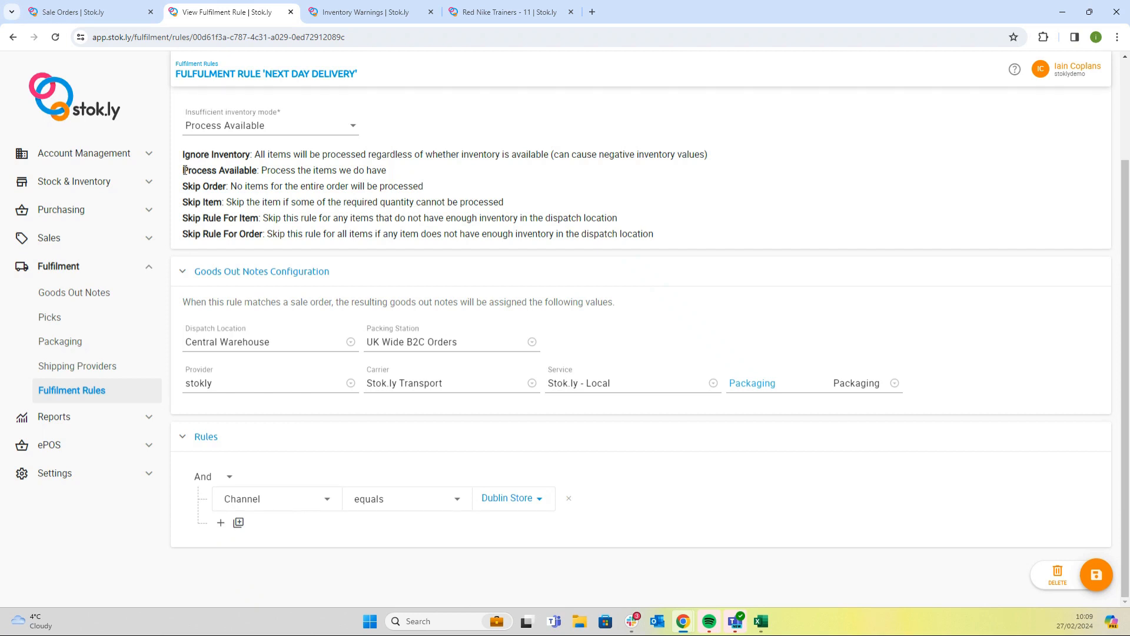
Review the fulfilment rule's insufficient inventory modes, reading the Process Available and Skip Order descriptions.
drag(185, 170, 259, 170)
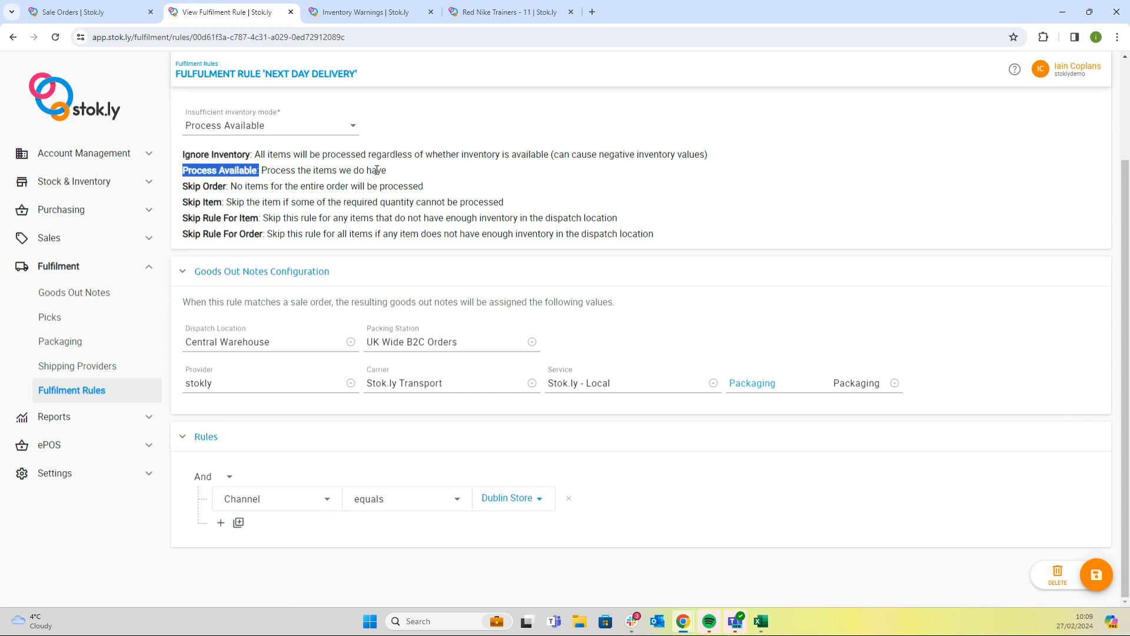
click(266, 126)
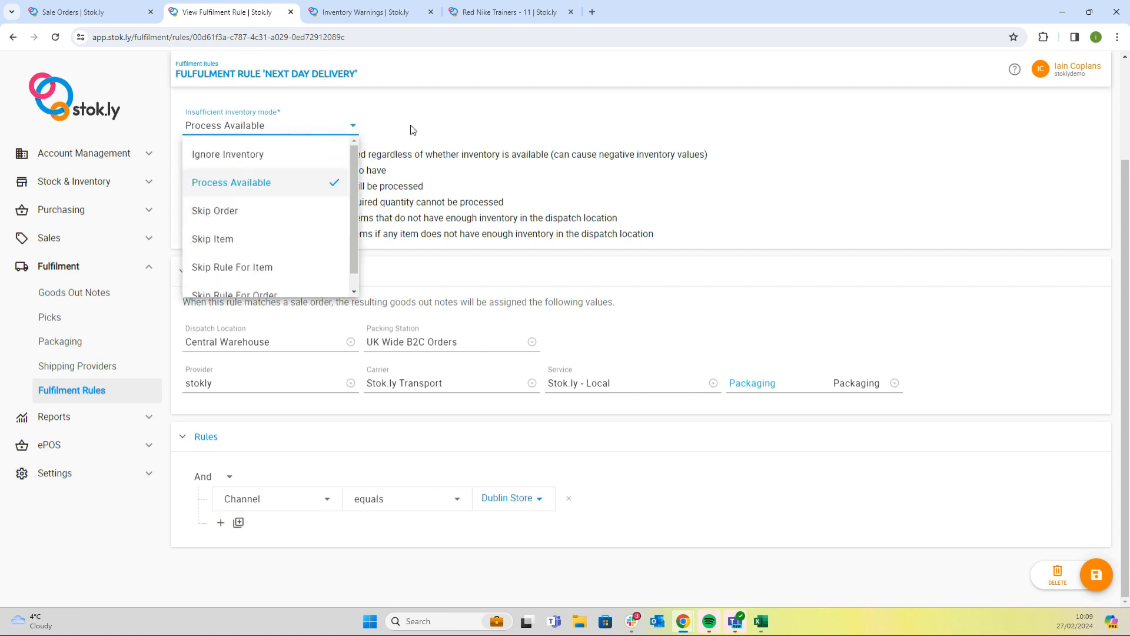
click(406, 140)
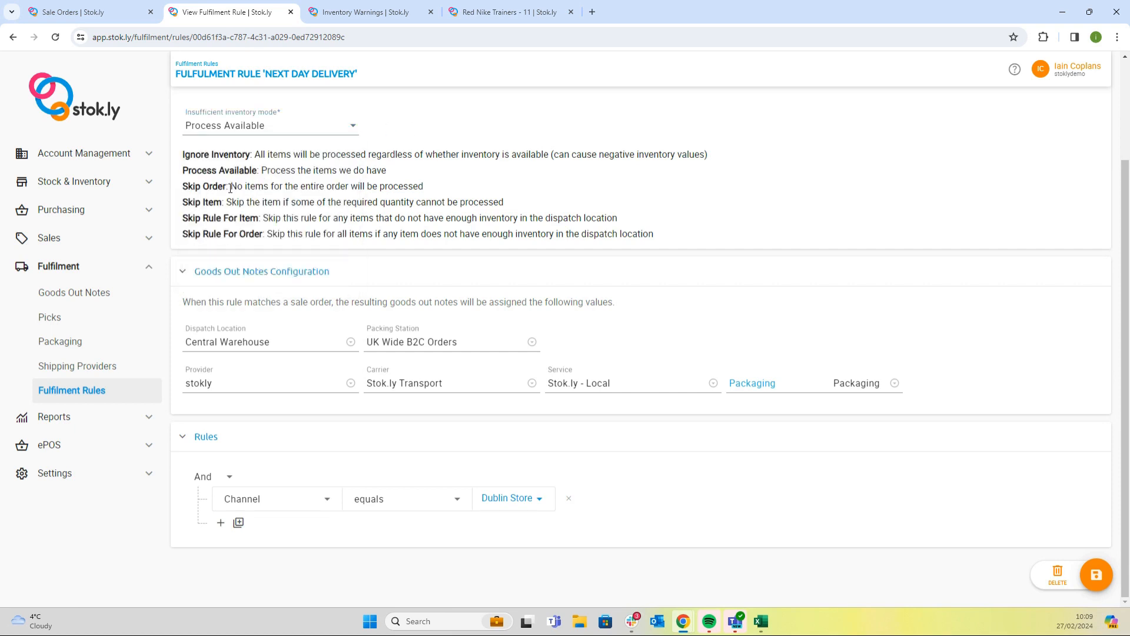
drag(242, 187, 469, 189)
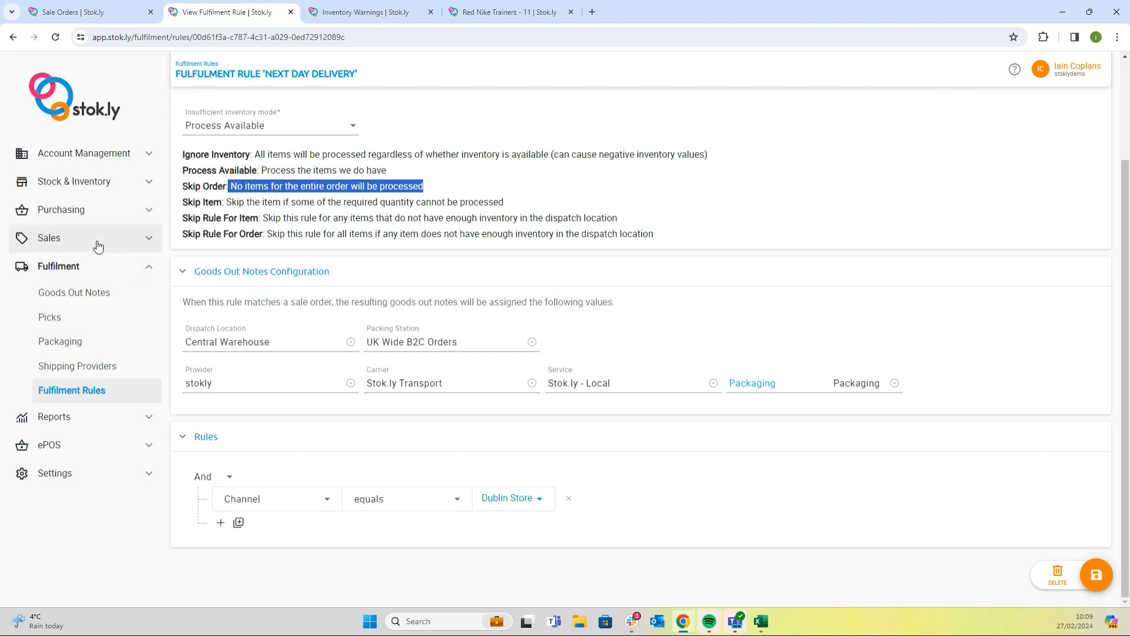
Bulk process the Dublin Store sale order created 26 Feb 2024, 14:53:25, checking its item breakdown before applying the actions.
click(86, 12)
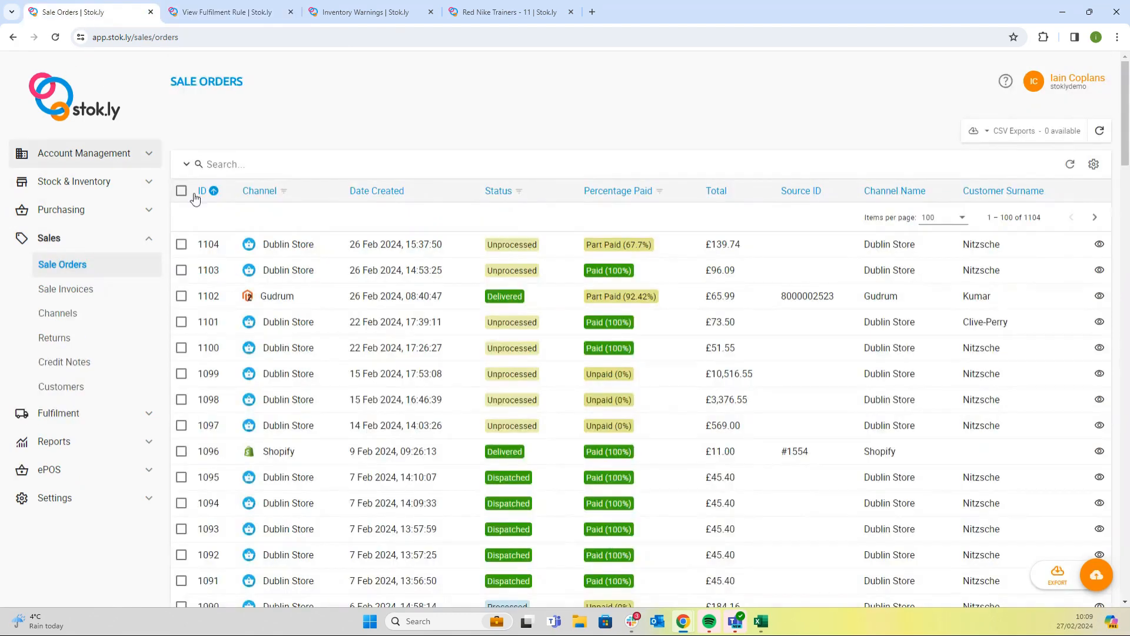
click(181, 271)
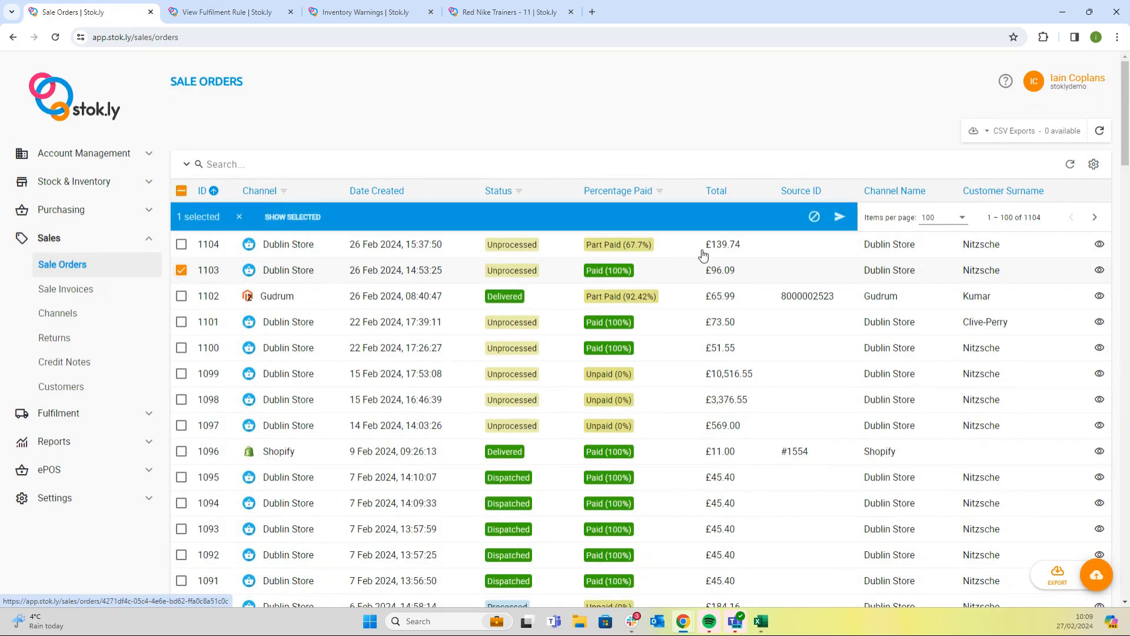
click(839, 217)
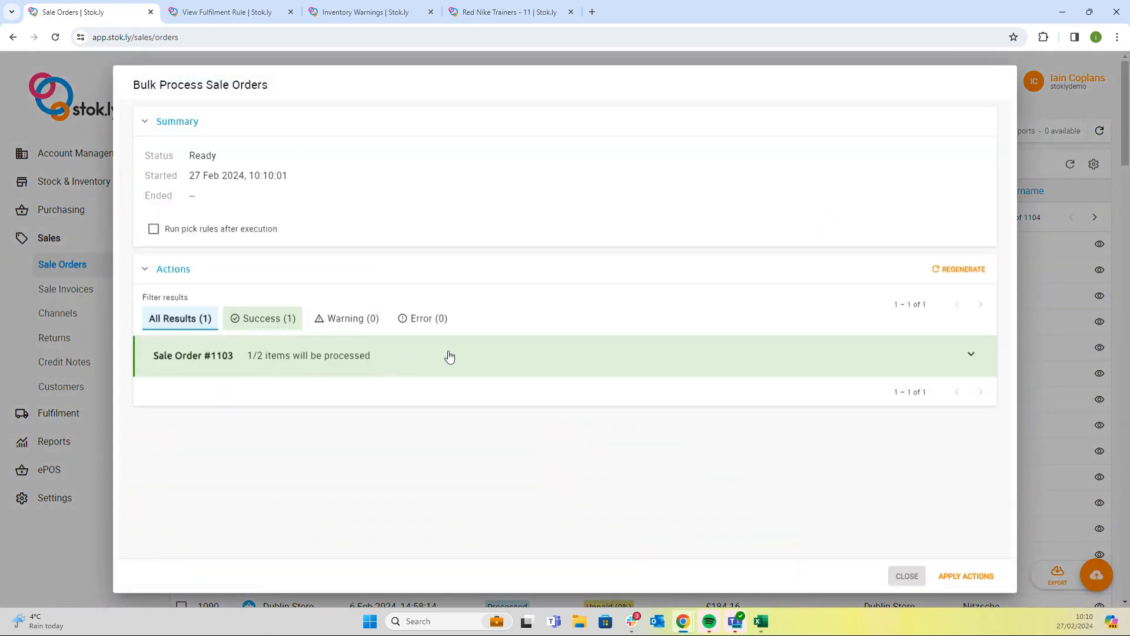
click(972, 354)
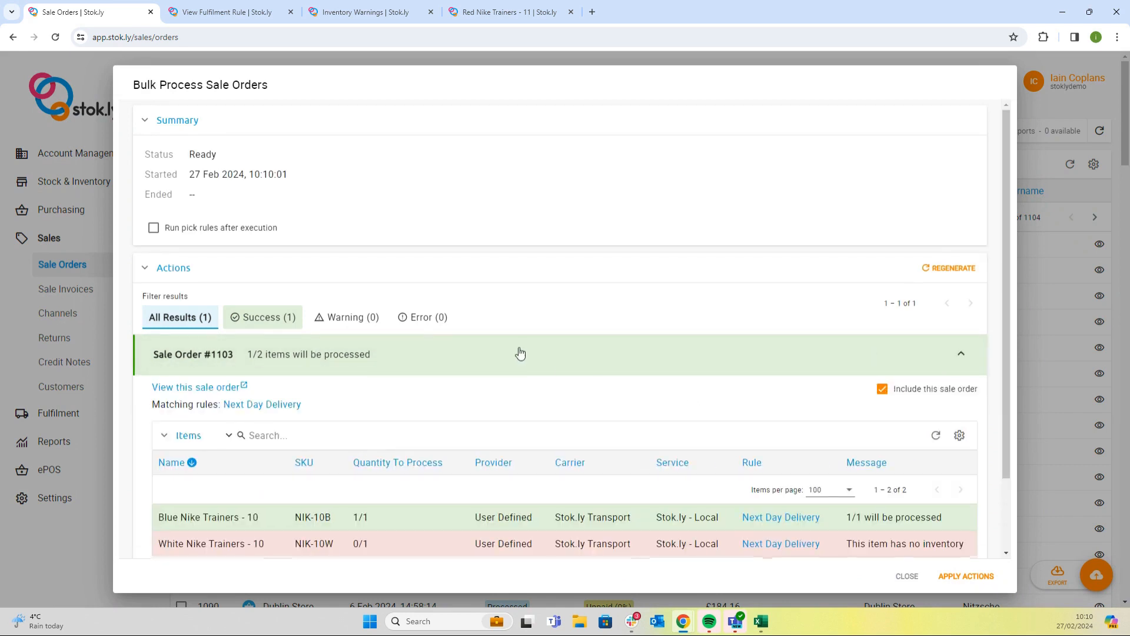
scroll(520, 353, down, 2)
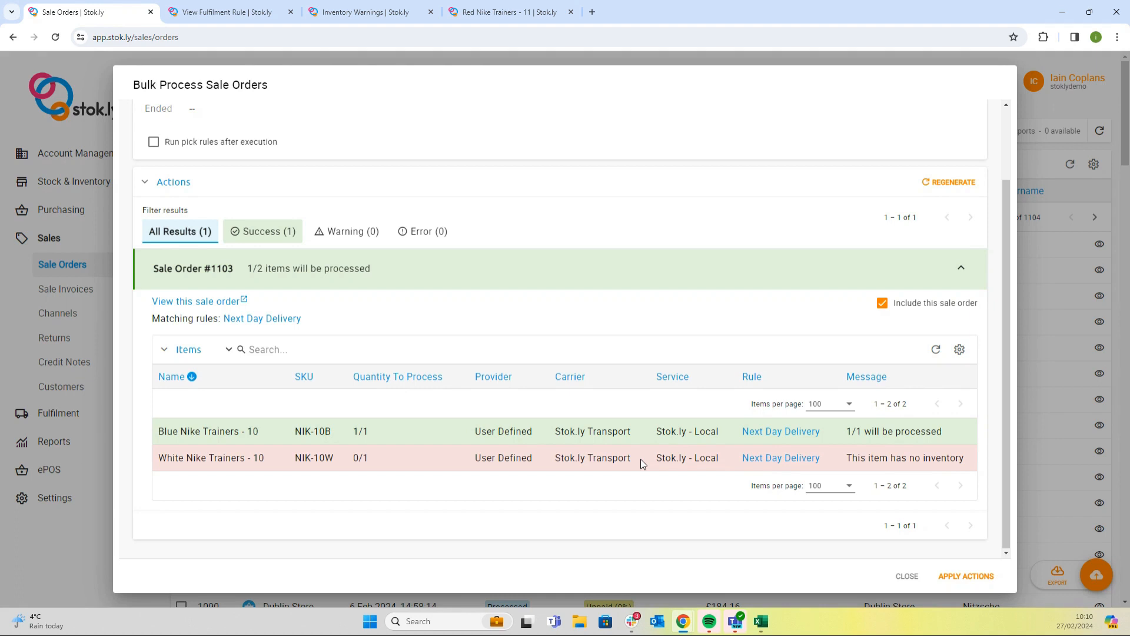
click(969, 577)
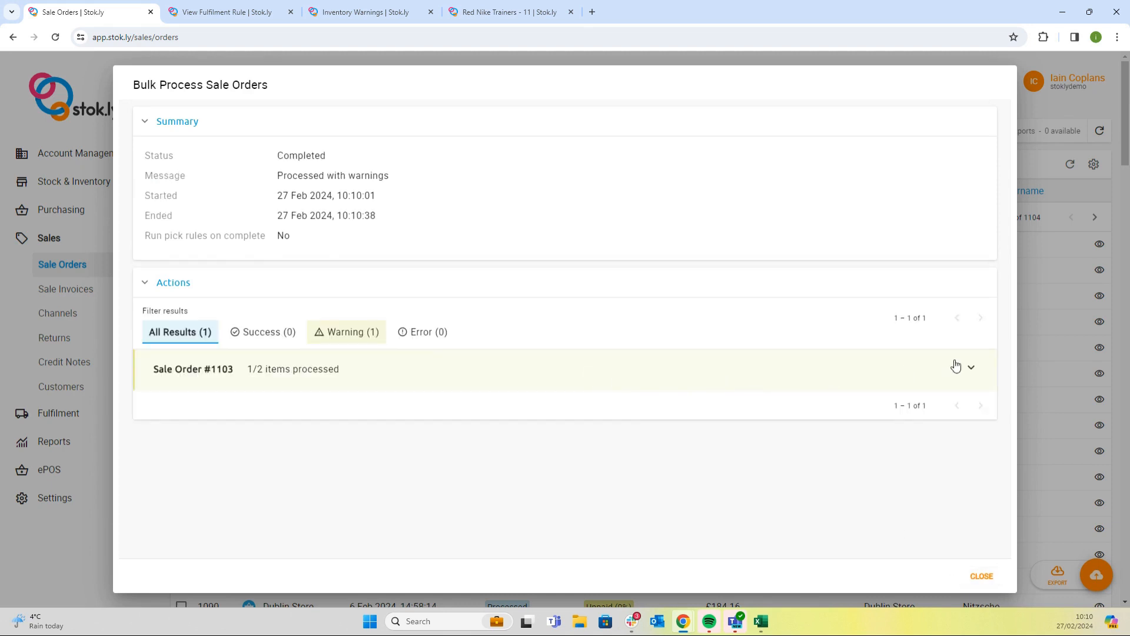
Check the item results of the processed sale order, close the bulk processing dialog and refresh the sale orders list.
click(963, 372)
scroll(724, 401, down, 2)
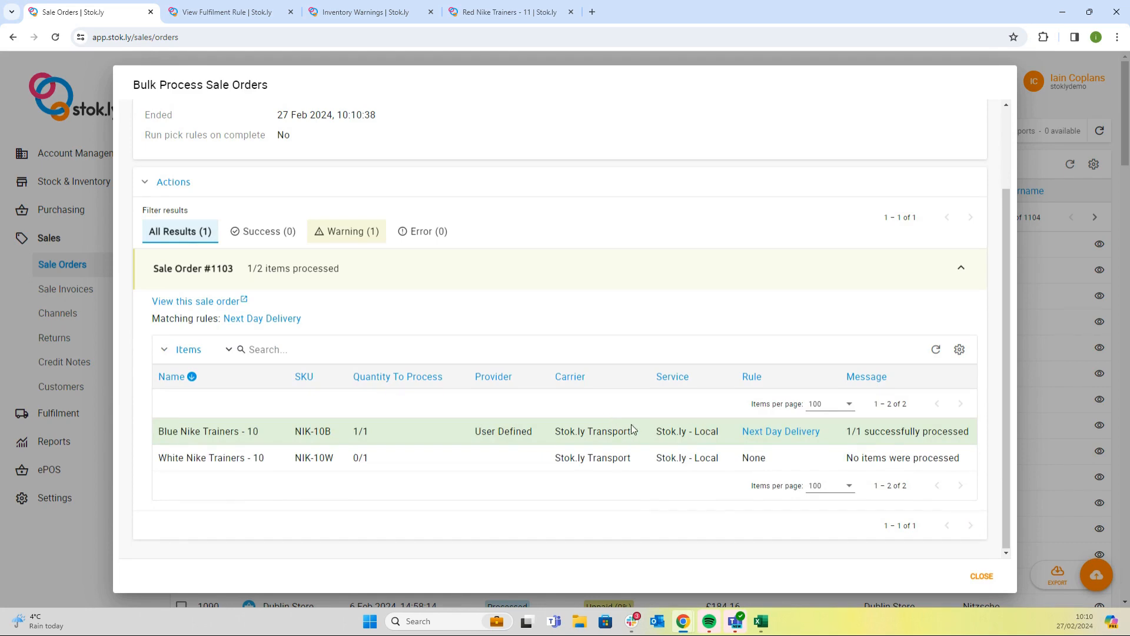
click(982, 576)
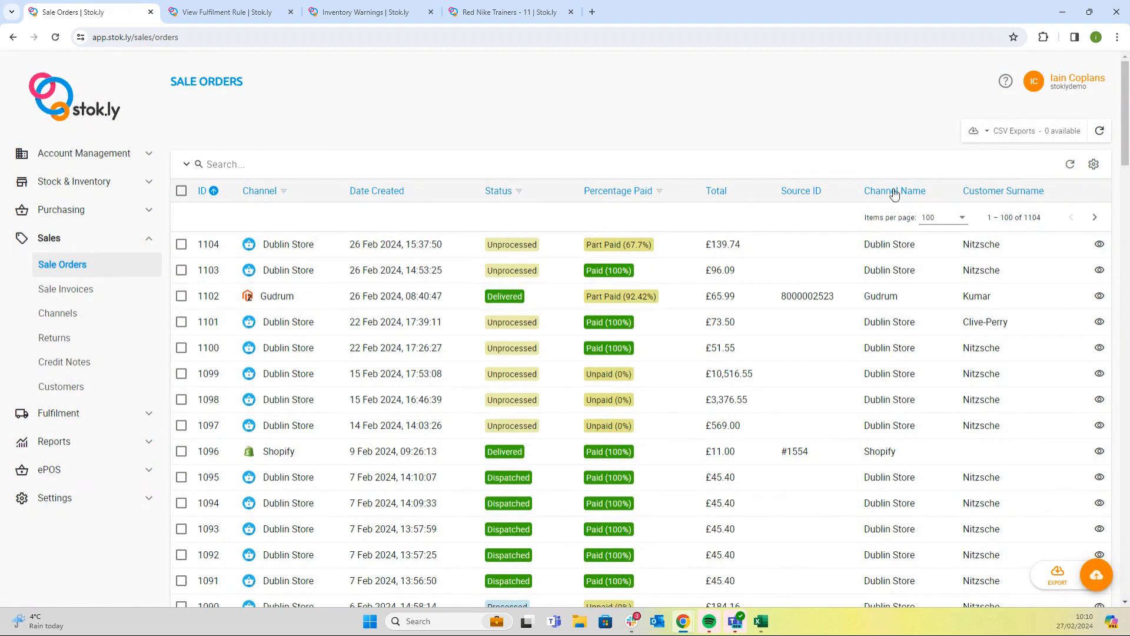
click(1070, 164)
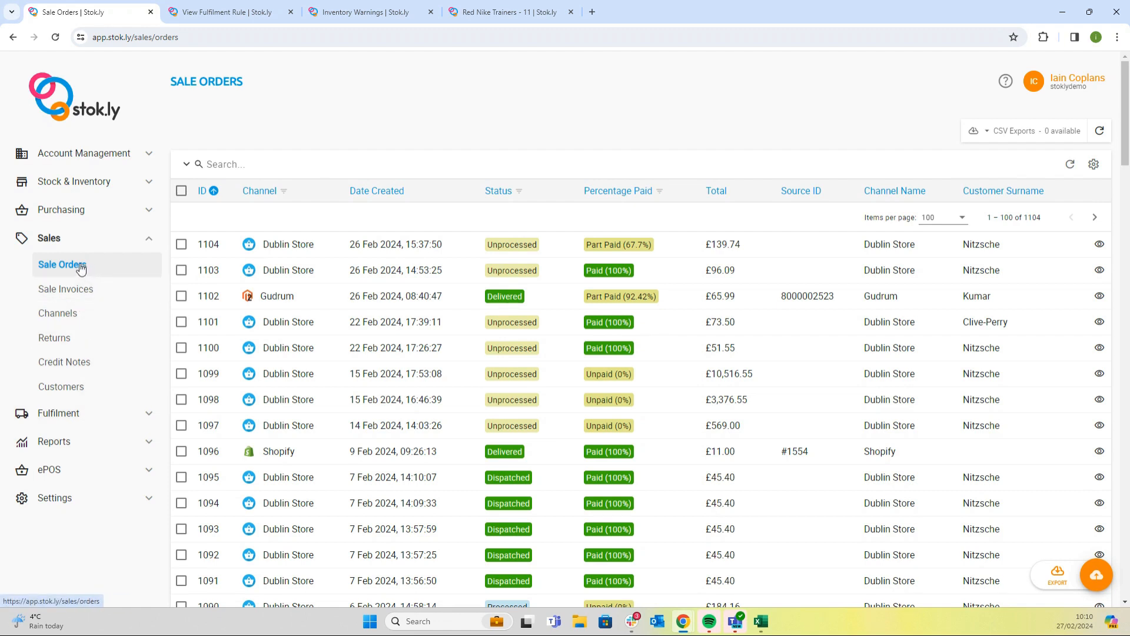
Open the newest goods out note from 27 Feb 2024 and examine the items in its package.
click(83, 413)
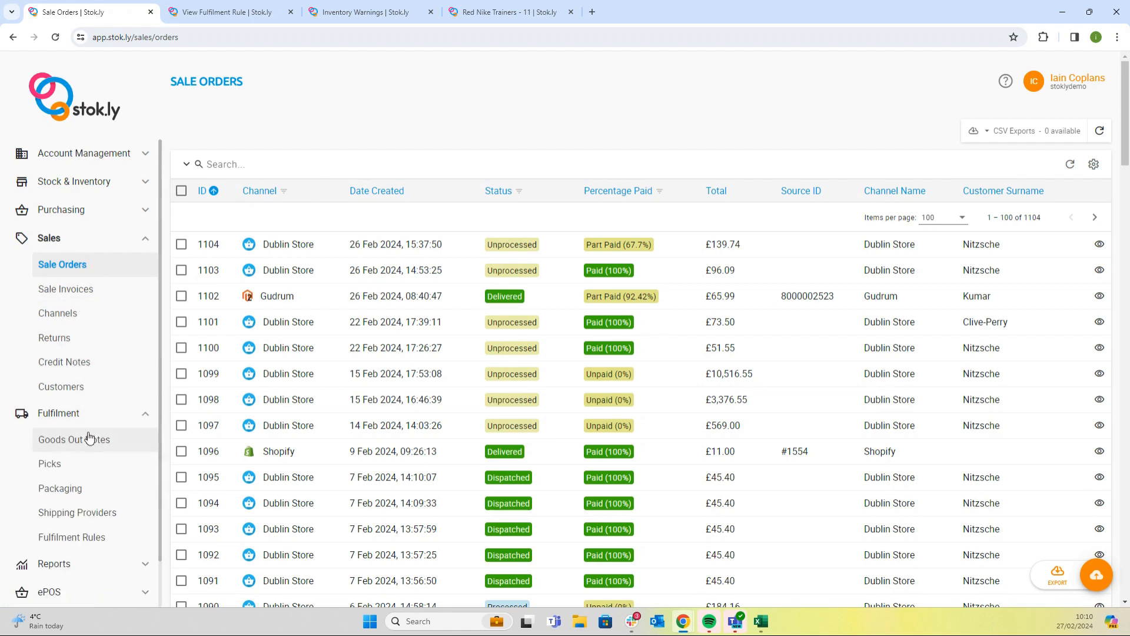
click(90, 437)
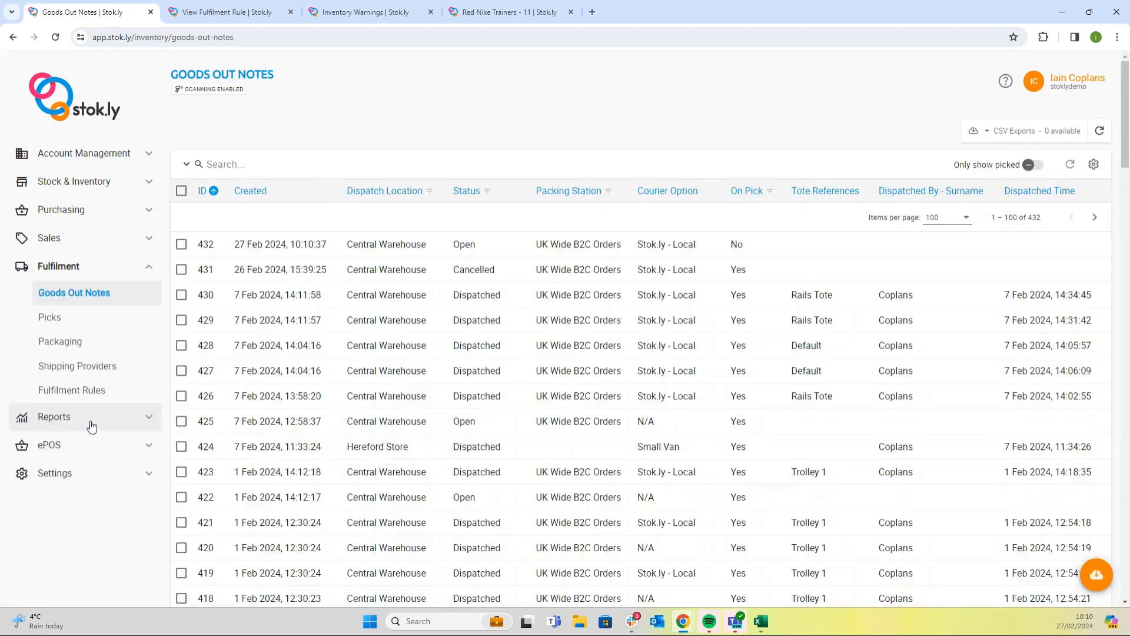
click(331, 245)
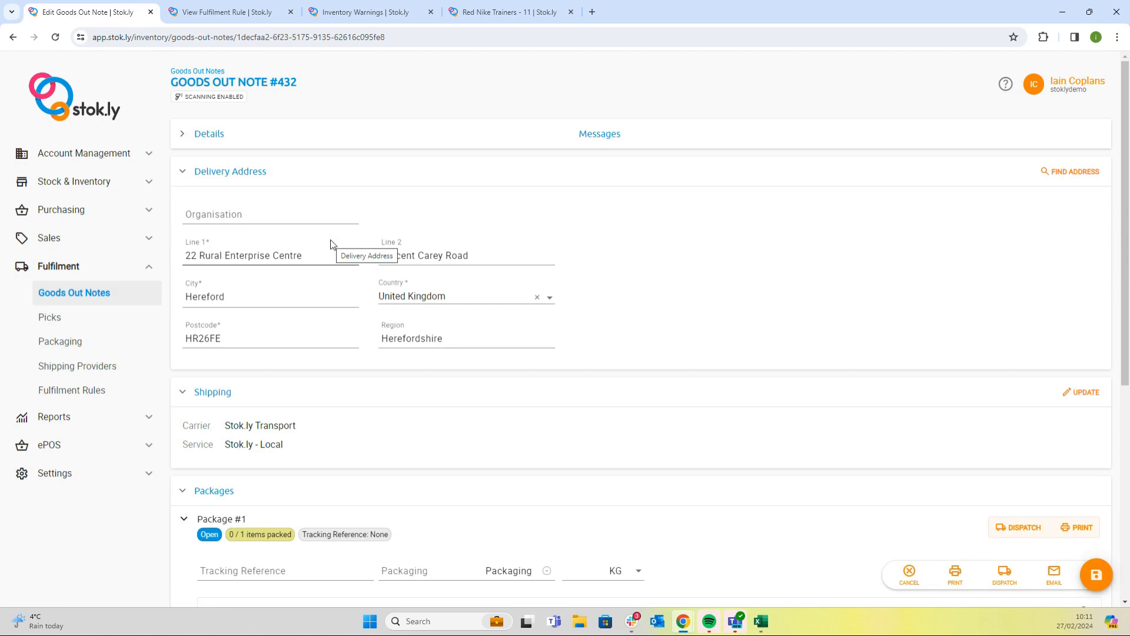
scroll(331, 244, down, 6)
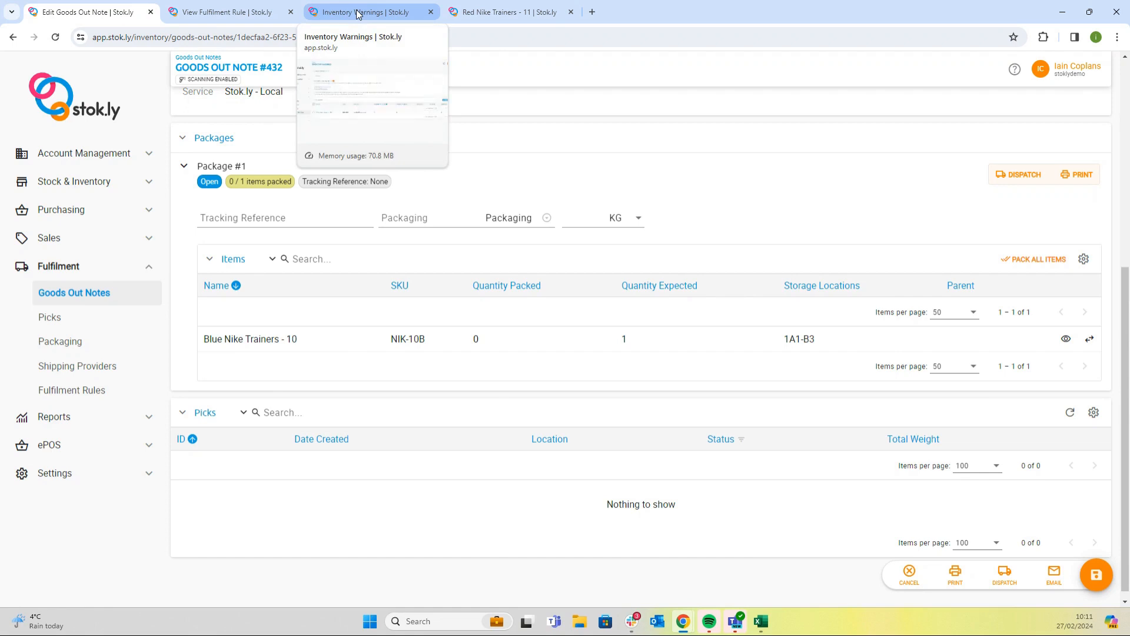
View the Inventory Warnings report and check which locations it can be filtered by.
click(377, 12)
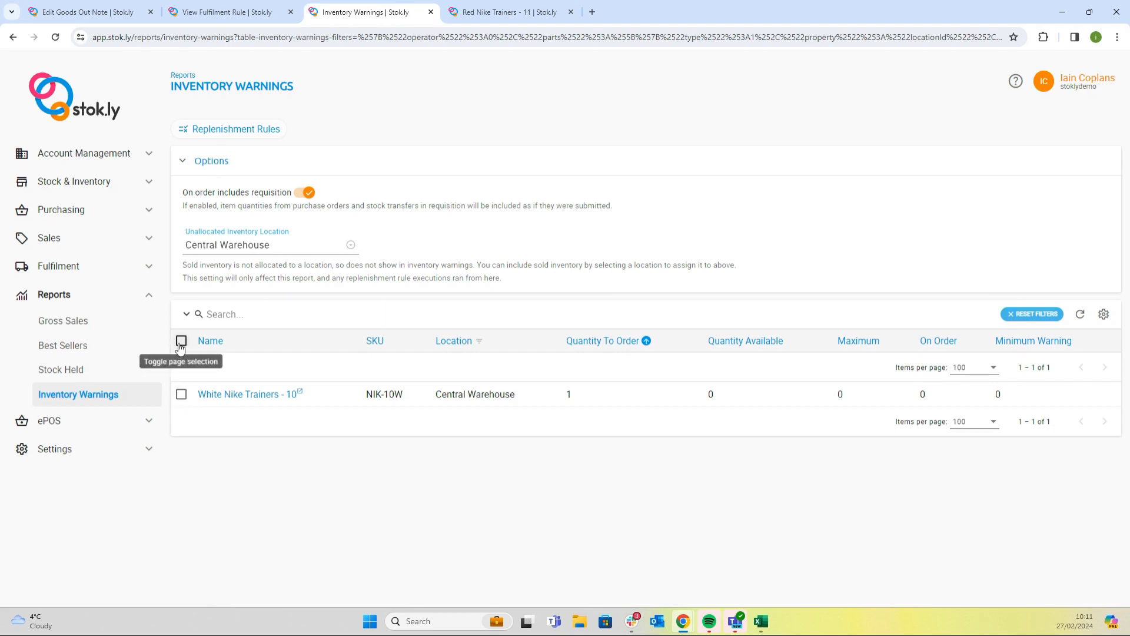
click(479, 342)
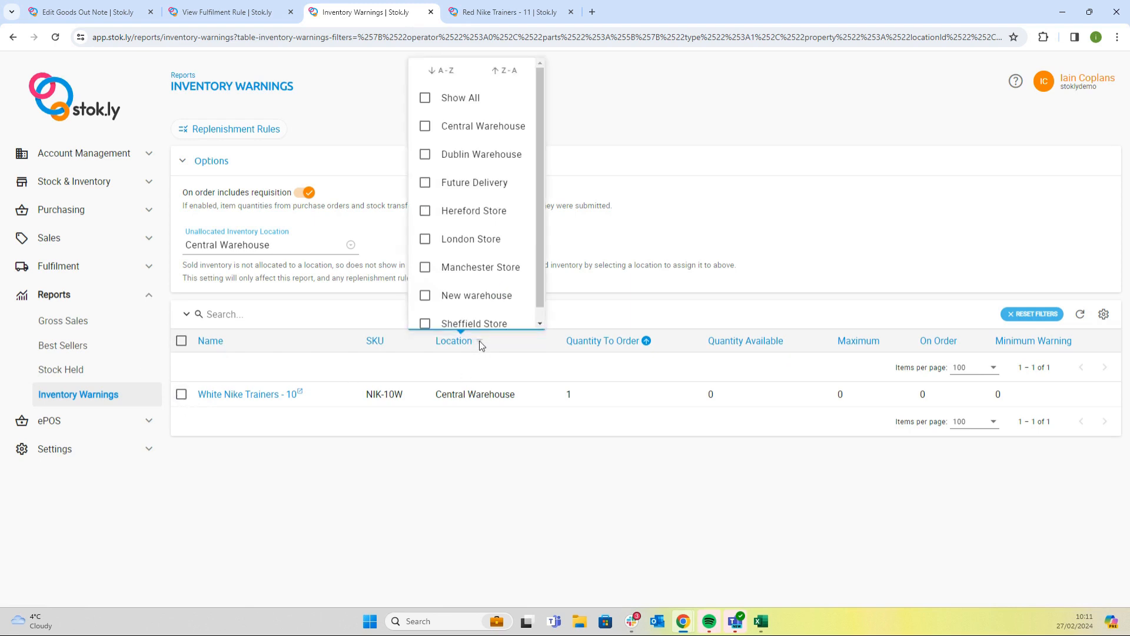
click(641, 109)
Replenish White Nike Trainers - 10 with a Nike purchase order to Central Warehouse, review the result and close the dialog.
click(182, 394)
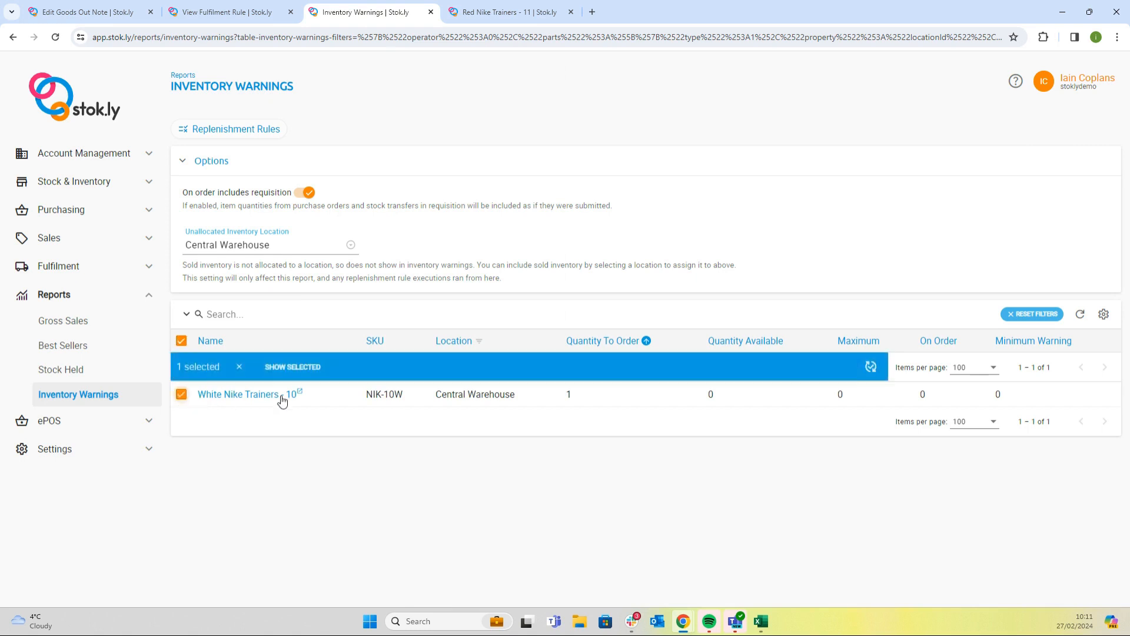
click(870, 367)
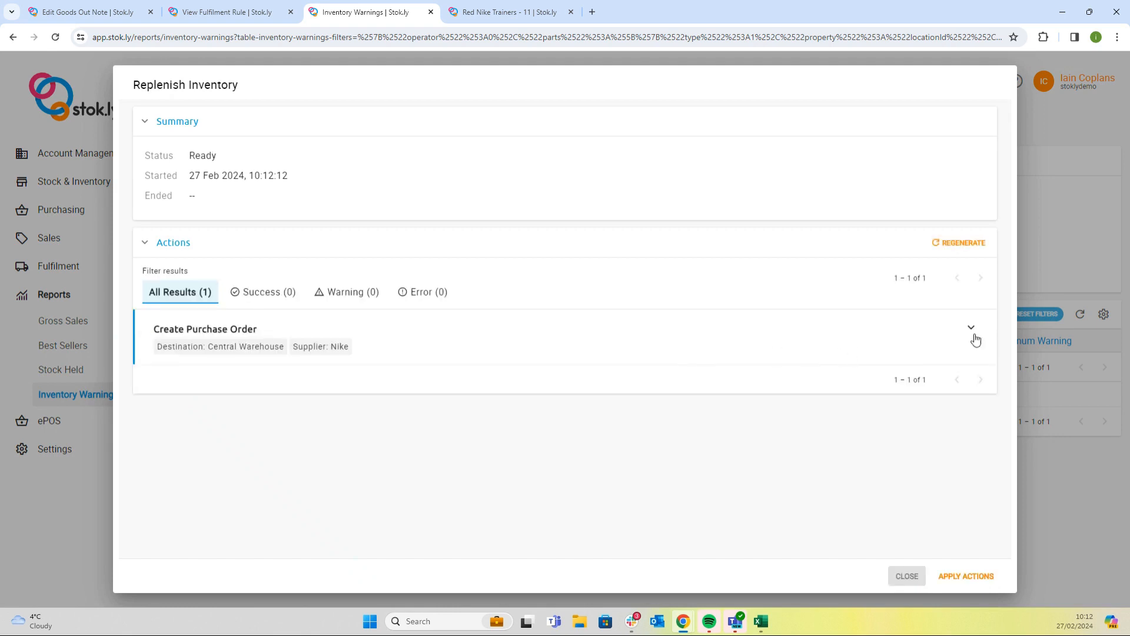
click(971, 328)
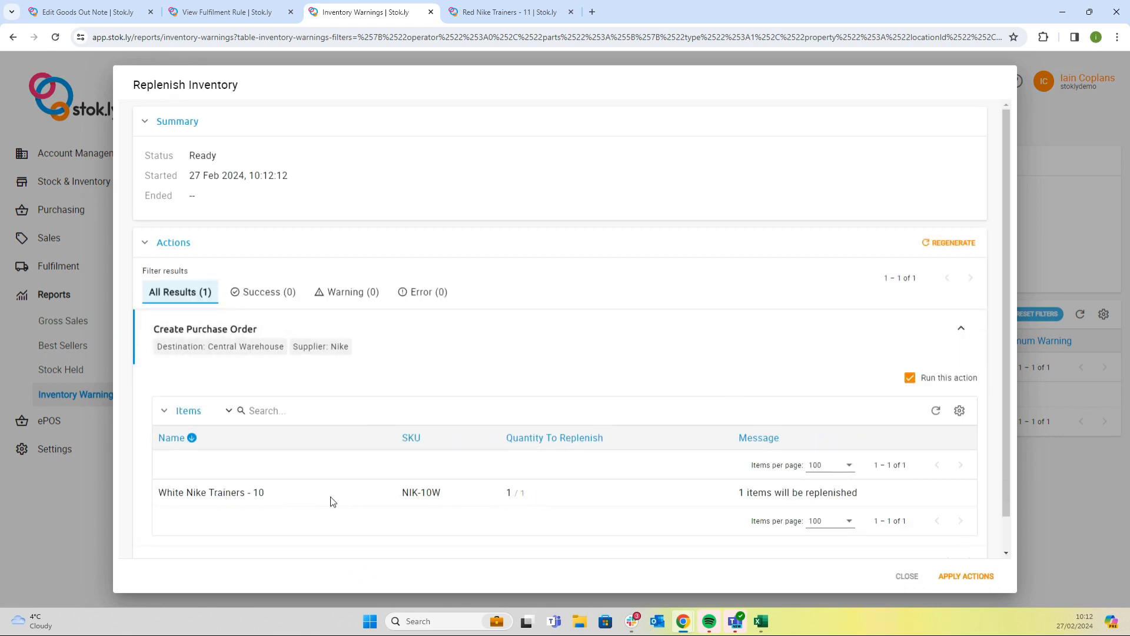
click(966, 577)
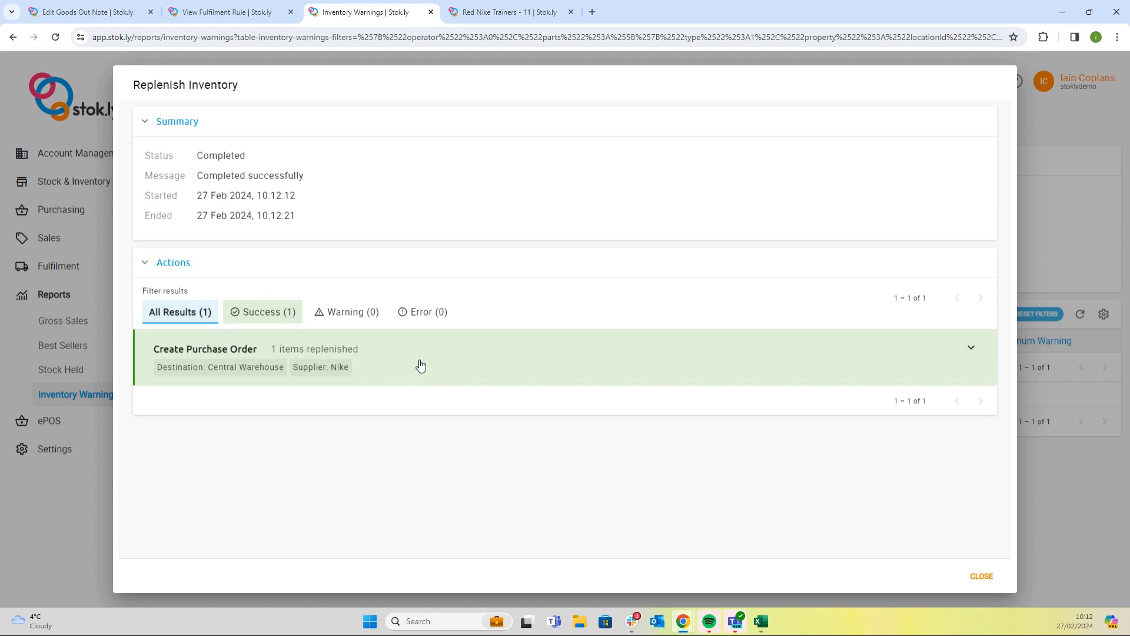
click(968, 348)
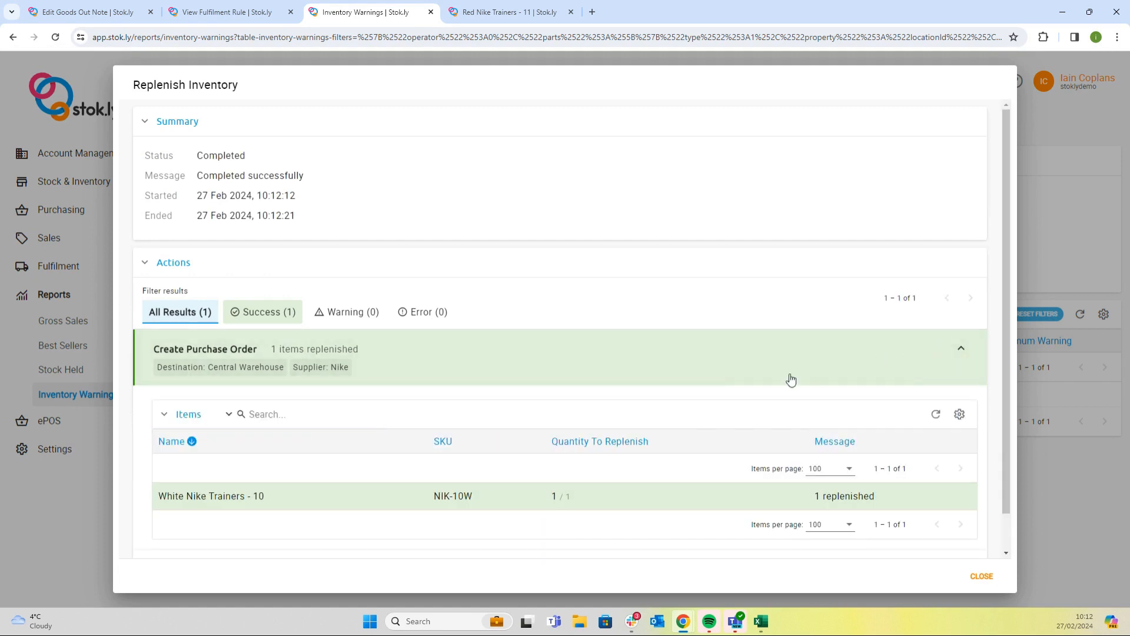
click(1078, 126)
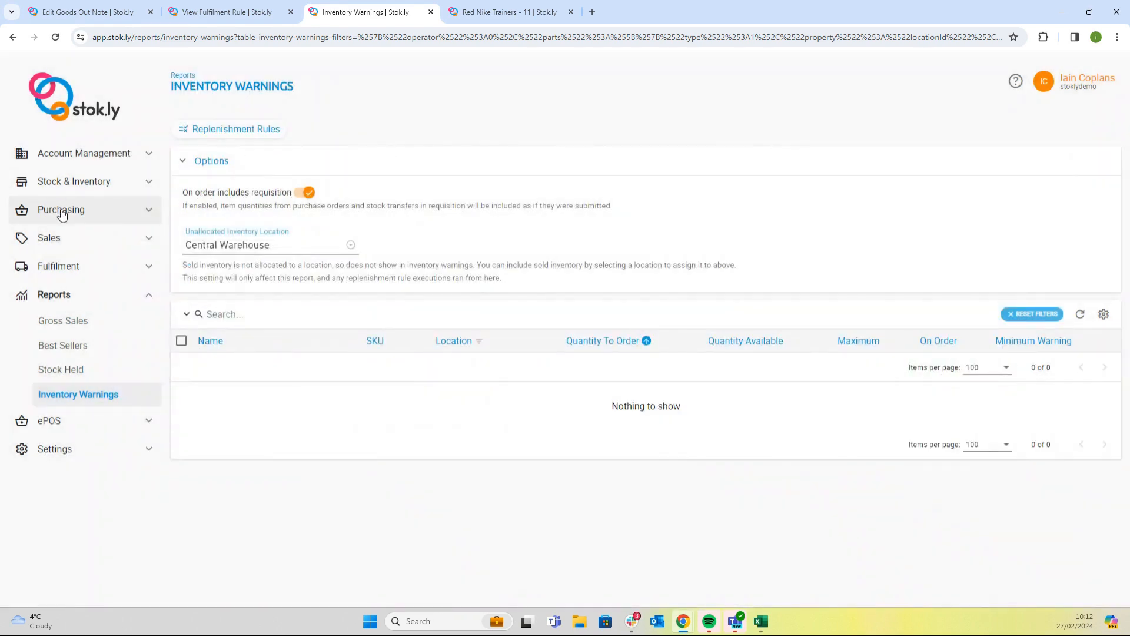
Open the newest Nike purchase order, created on 27 Feb 2024, to its items section.
click(63, 214)
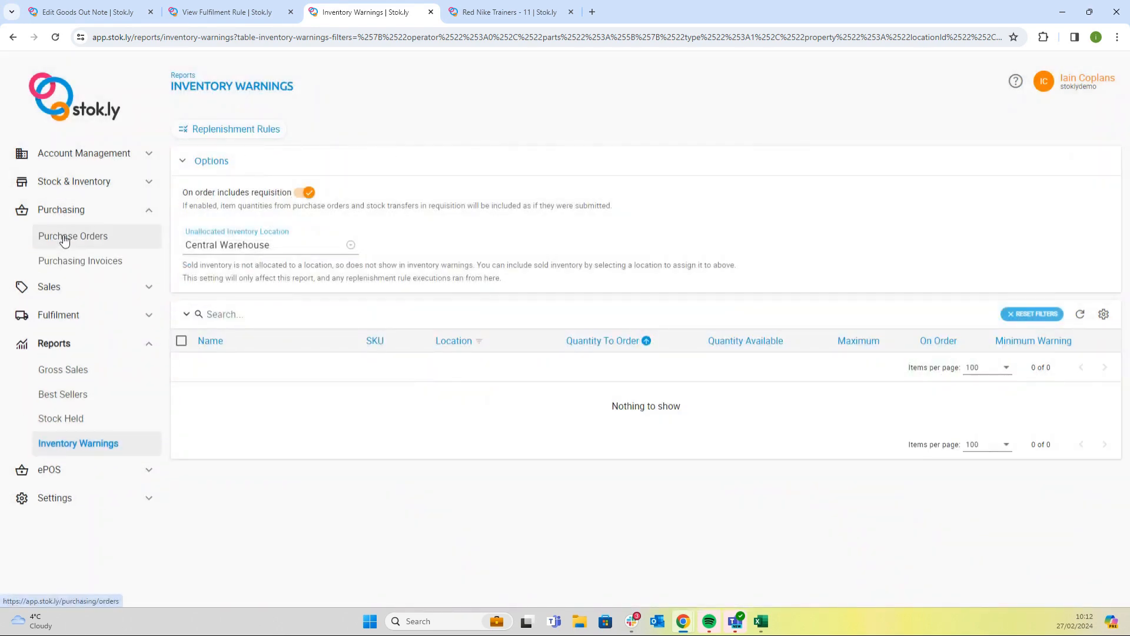
click(65, 238)
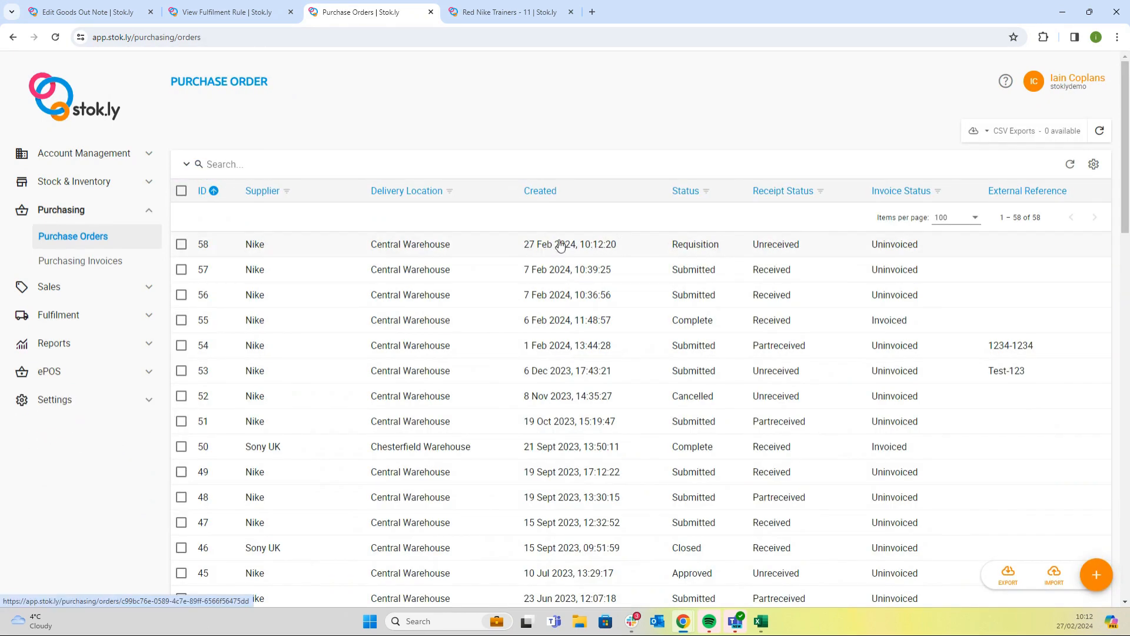
click(386, 246)
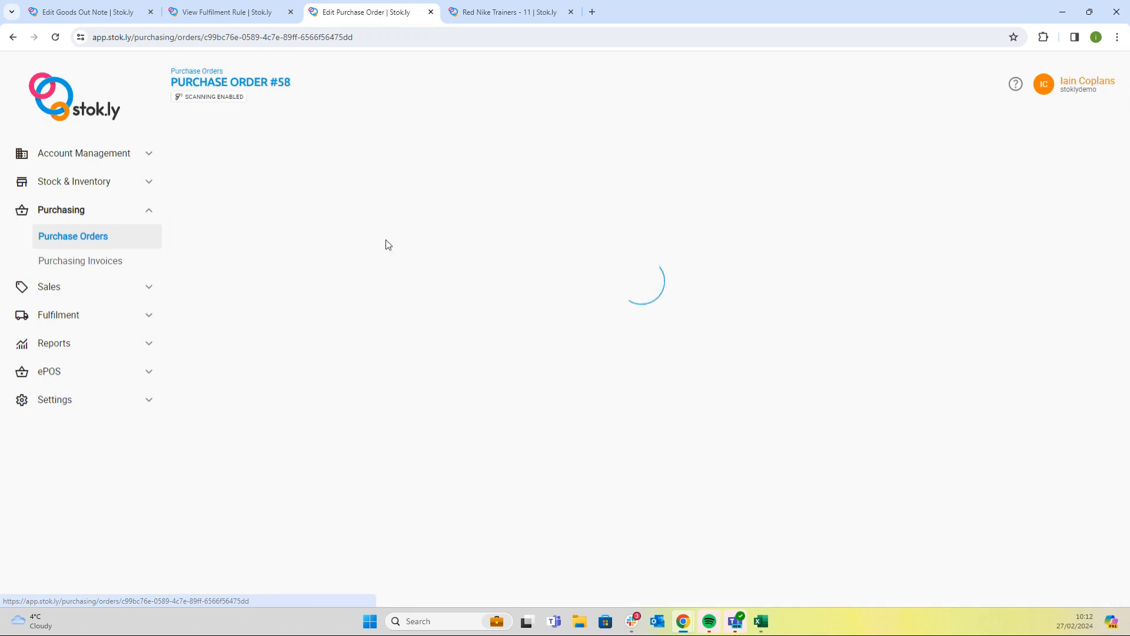
scroll(465, 253, down, 4)
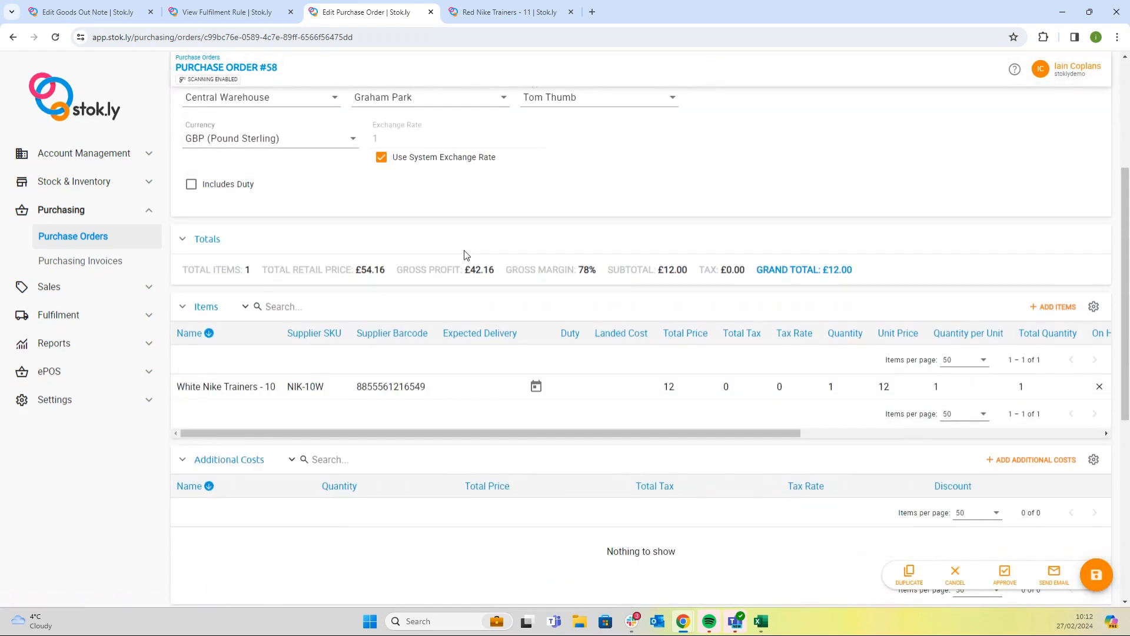
Check the expected delivery calendar for White Nike Trainers - 10 and the order's currency field, leaving both as they are.
click(534, 386)
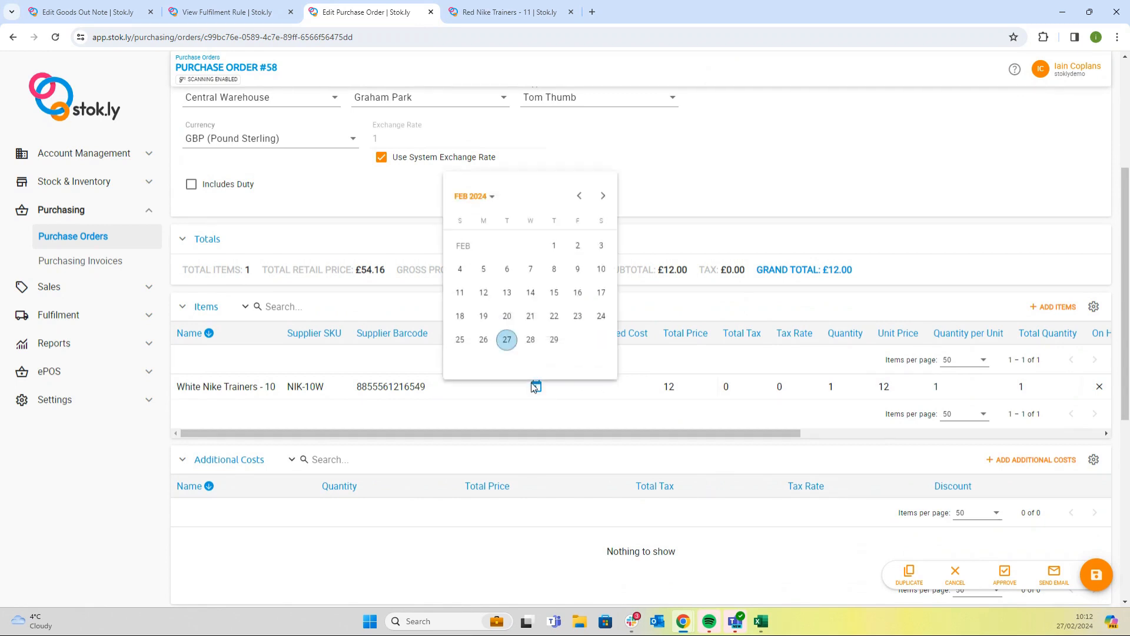
click(714, 154)
scroll(280, 171, up, 1)
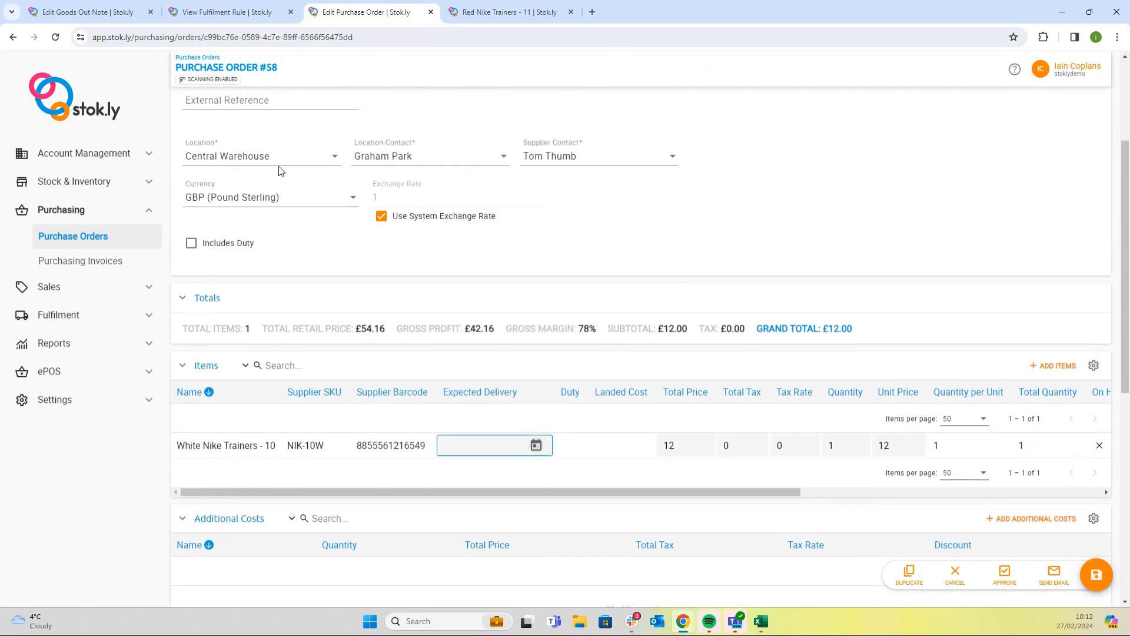
click(342, 203)
click(831, 187)
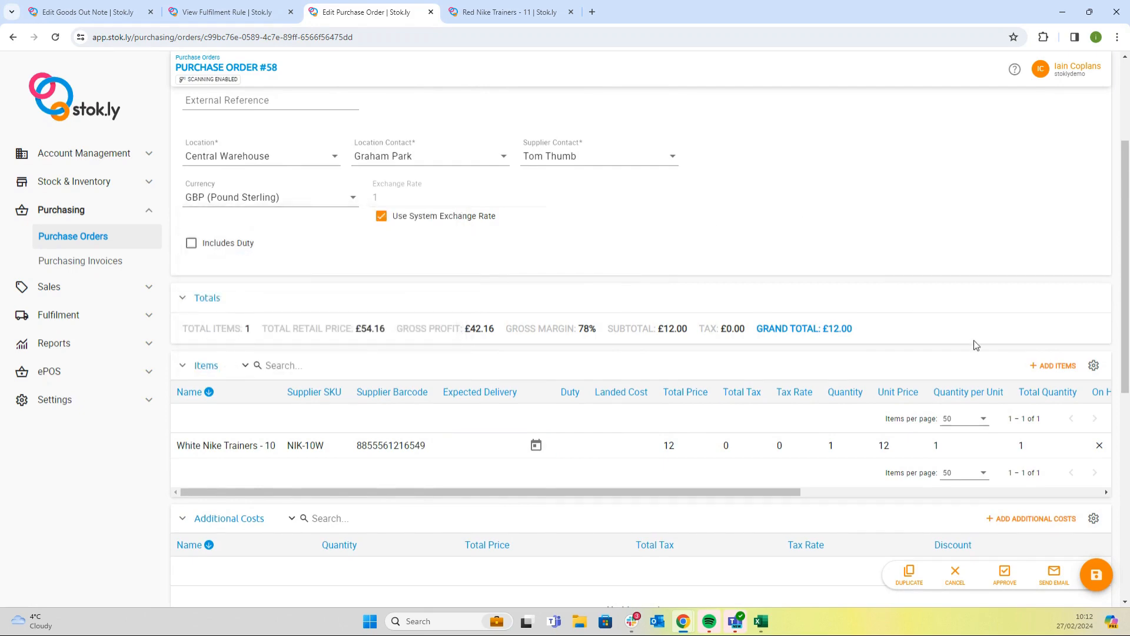
Check the units of measure offered when adding Blue Nike Trainers - 10 to the purchase order, and leave without adding anything.
click(1048, 364)
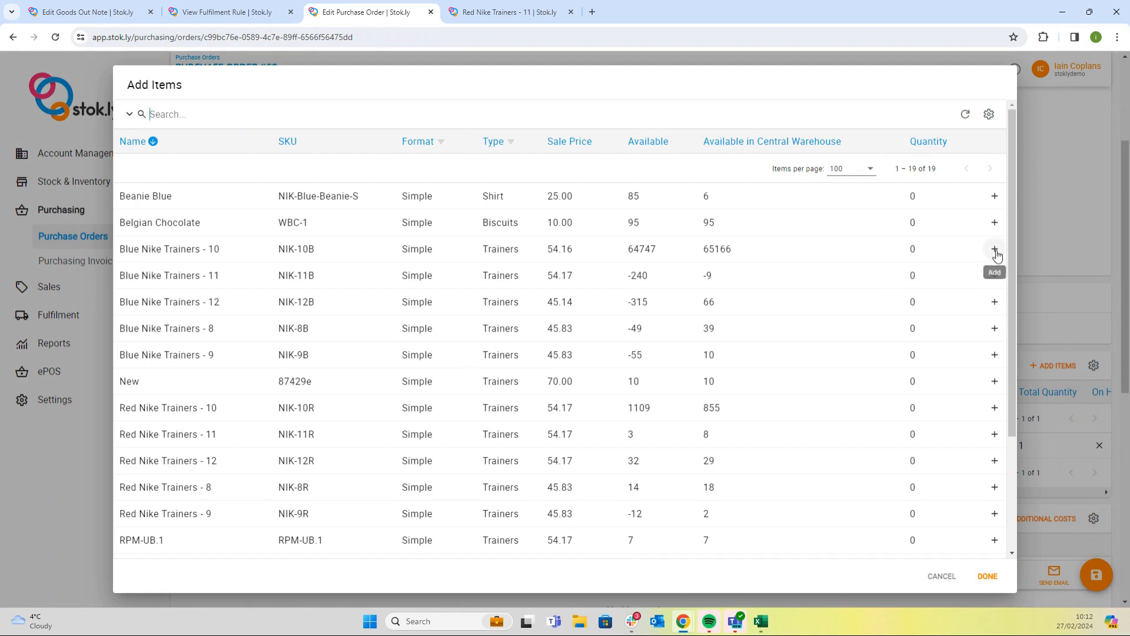
click(994, 250)
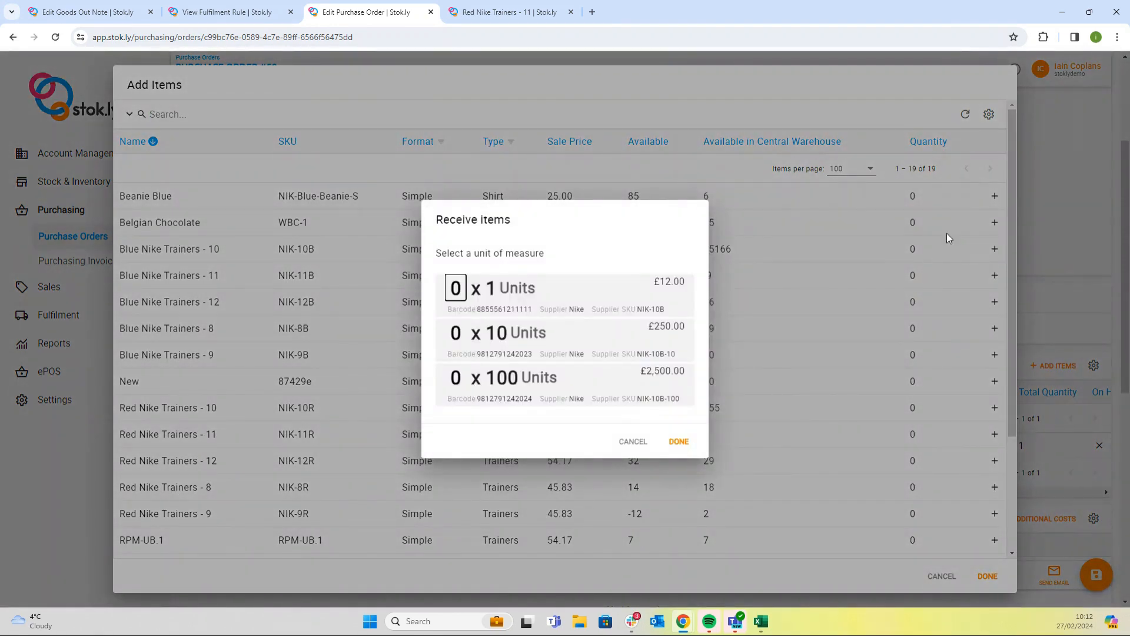
click(1058, 162)
click(1056, 163)
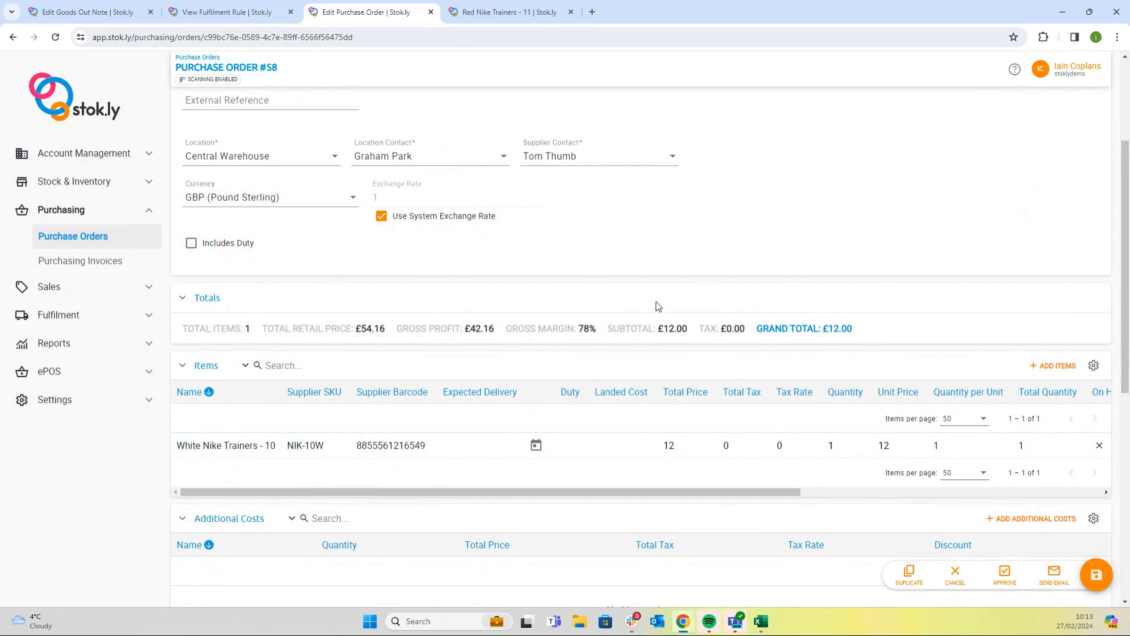
Approve the purchase order and submit it despite the minimum spend, without emailing a receipt, and check its status.
scroll(655, 308, down, 4)
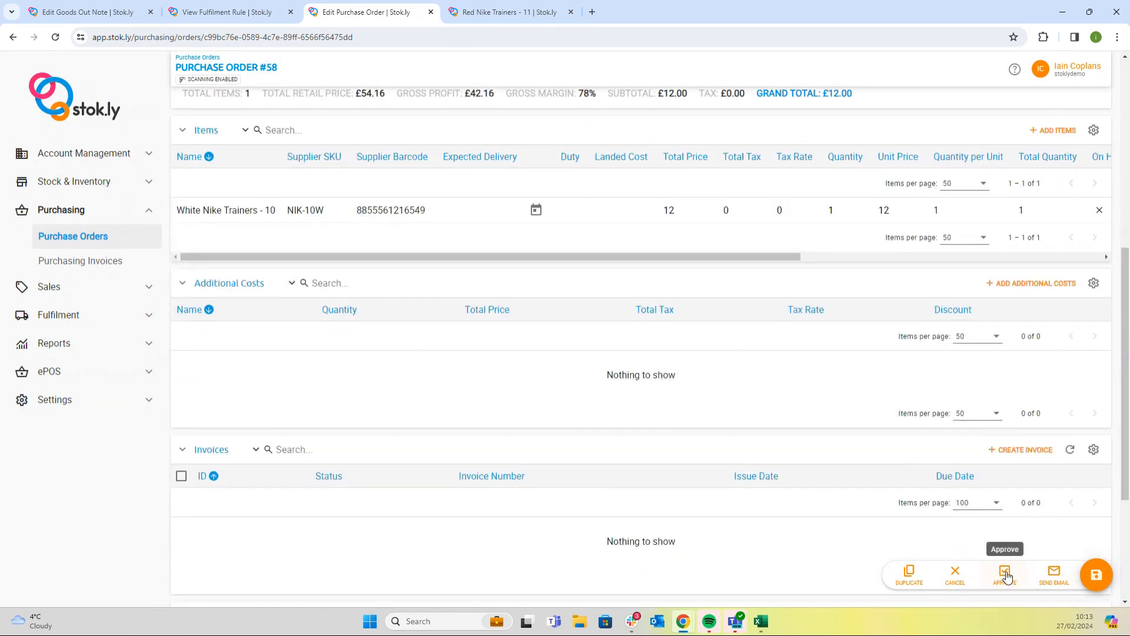
click(1005, 574)
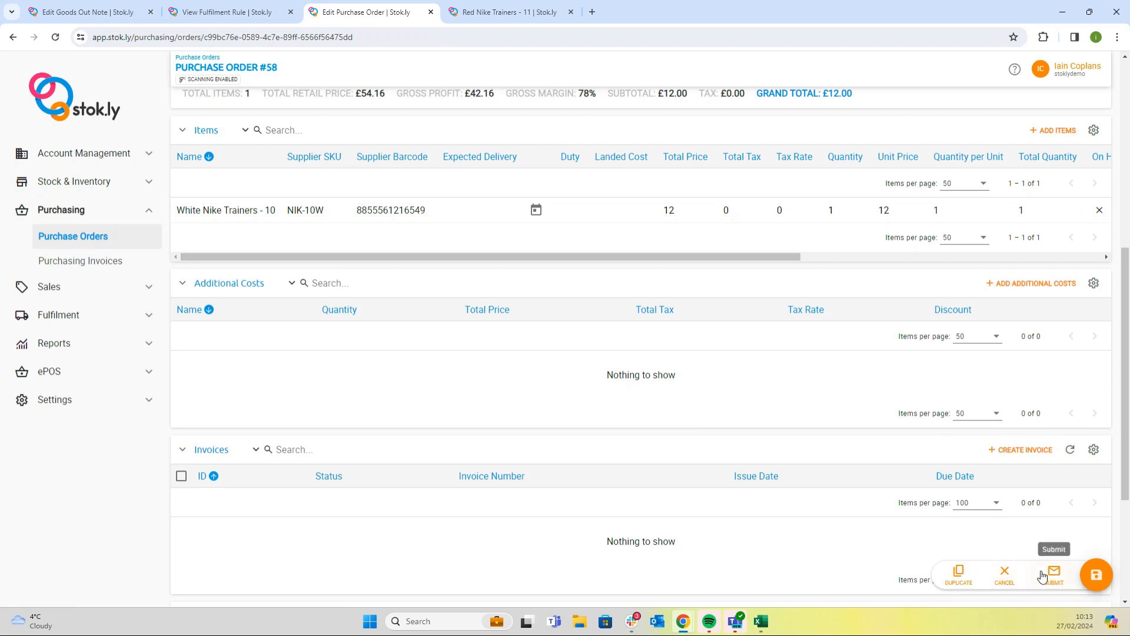
click(1054, 574)
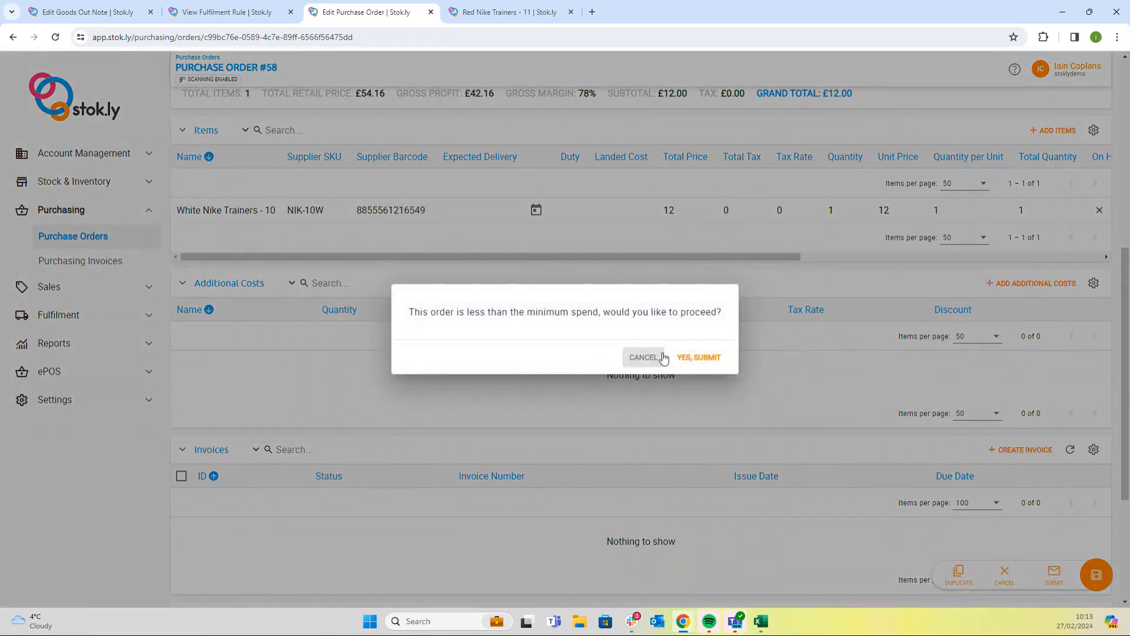
click(702, 359)
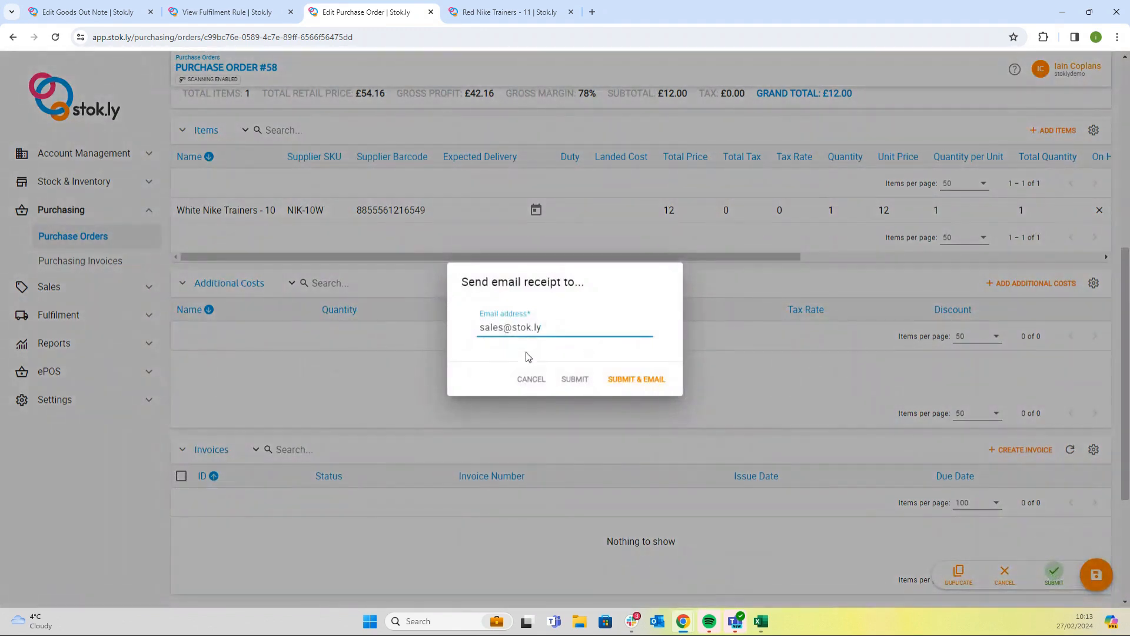
click(580, 381)
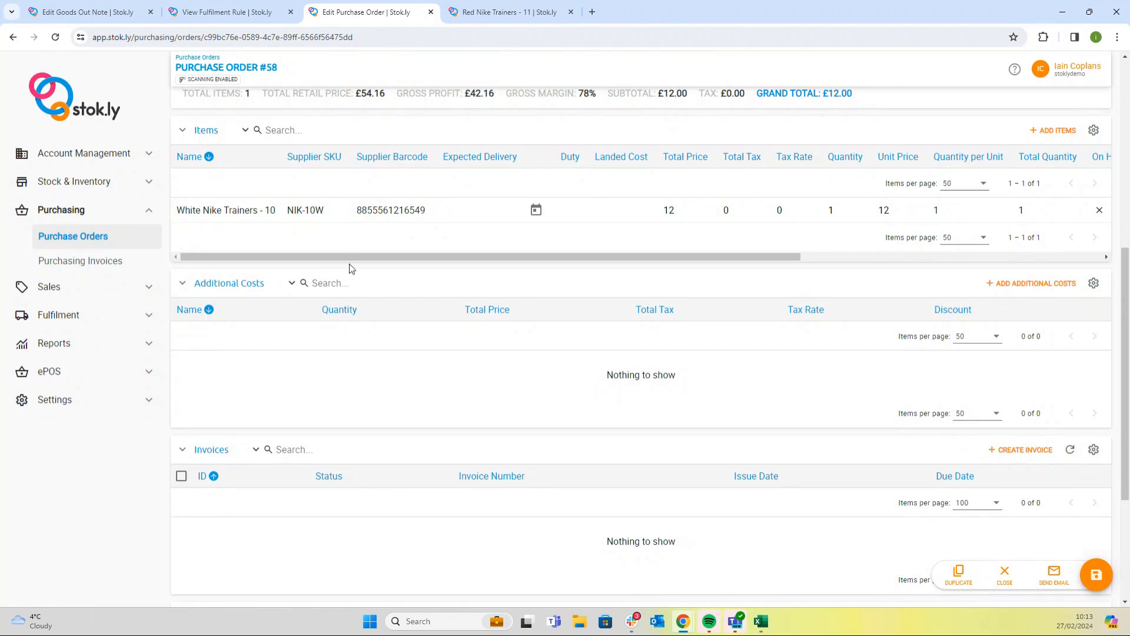
scroll(395, 242, up, 7)
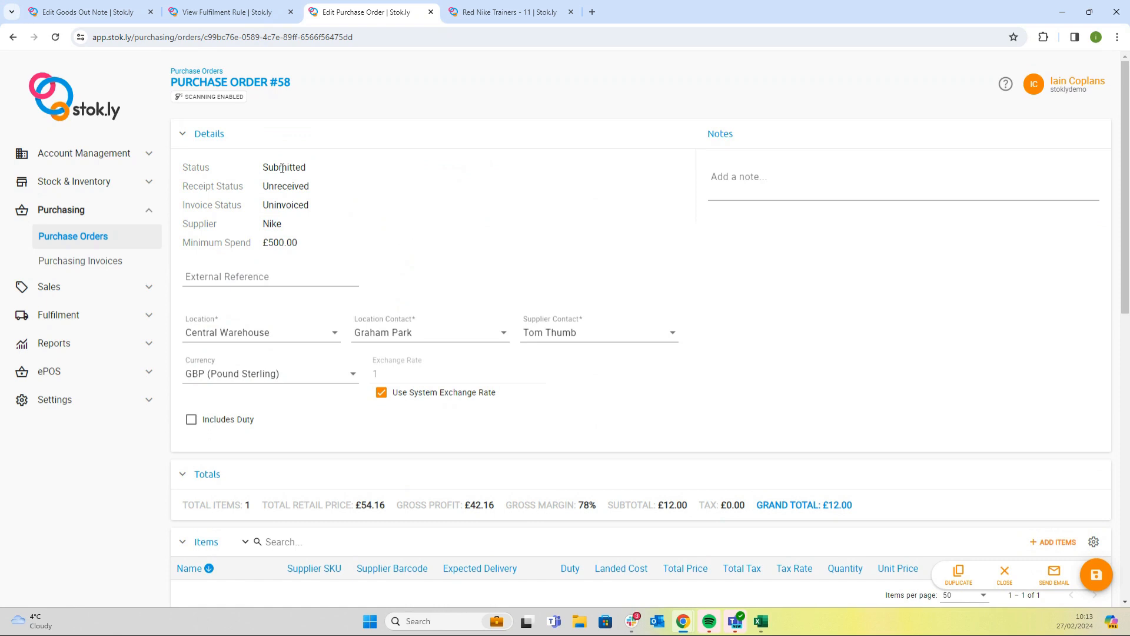
Start a new goods receipt with Central Warehouse as its location.
click(93, 187)
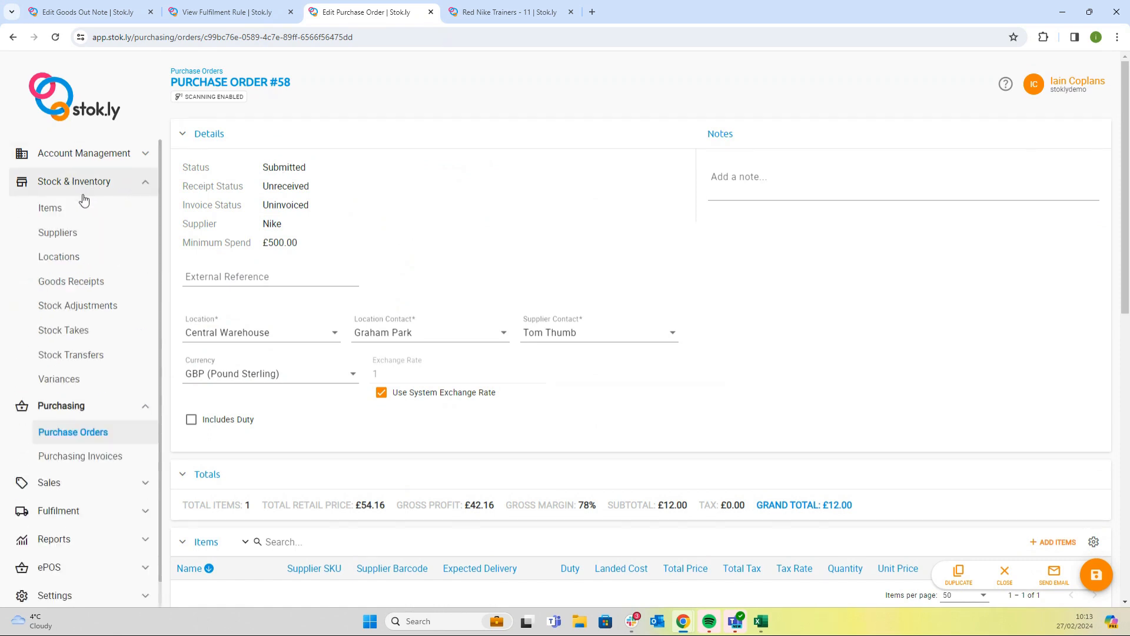
click(81, 283)
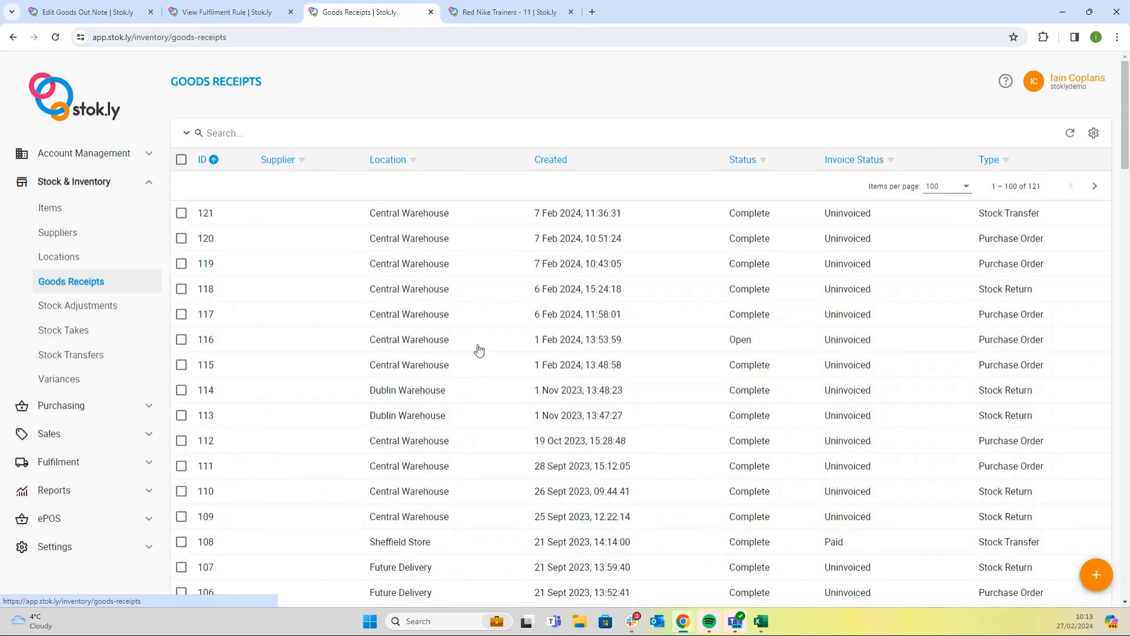
click(1101, 579)
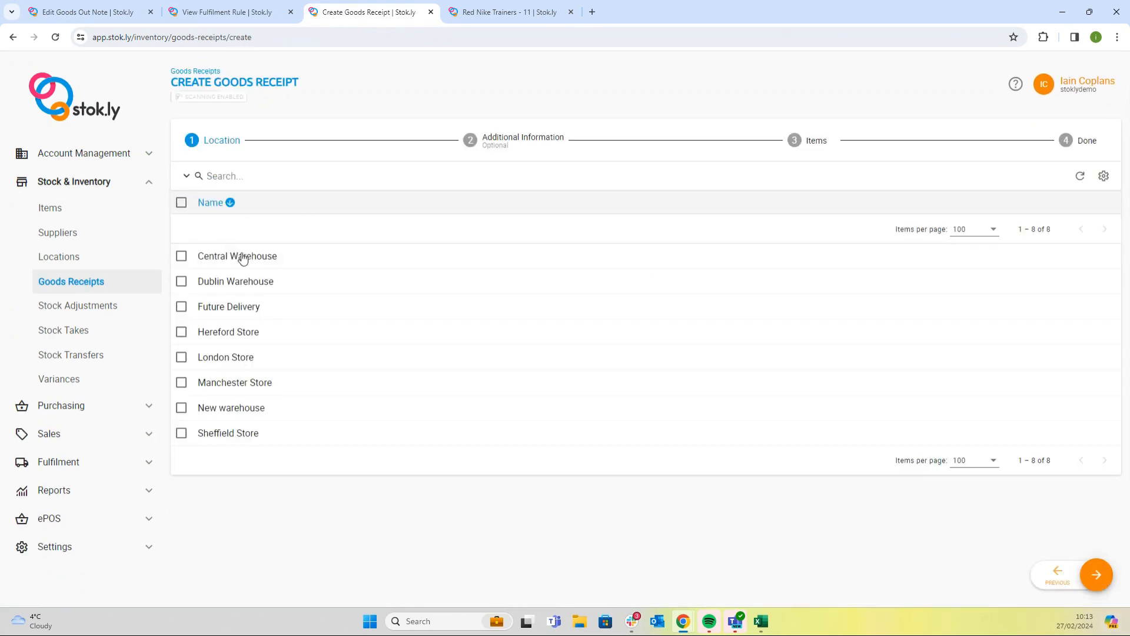
click(240, 257)
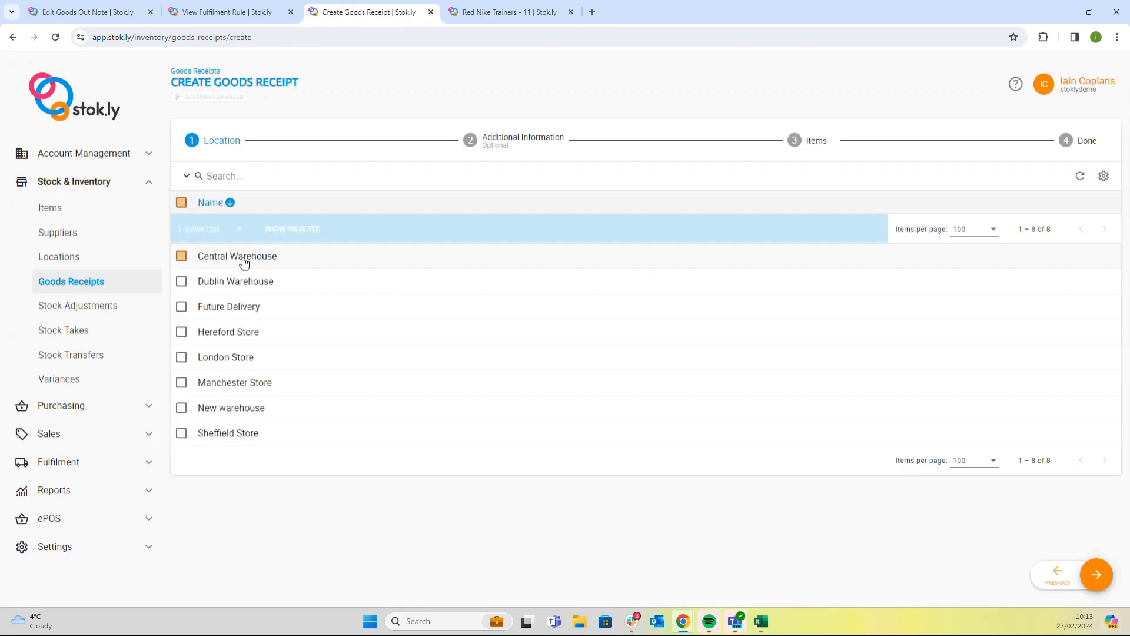
click(1096, 574)
Set the goods receipt's reference to receiving a purchase order and select the newest Nike purchase order.
click(305, 285)
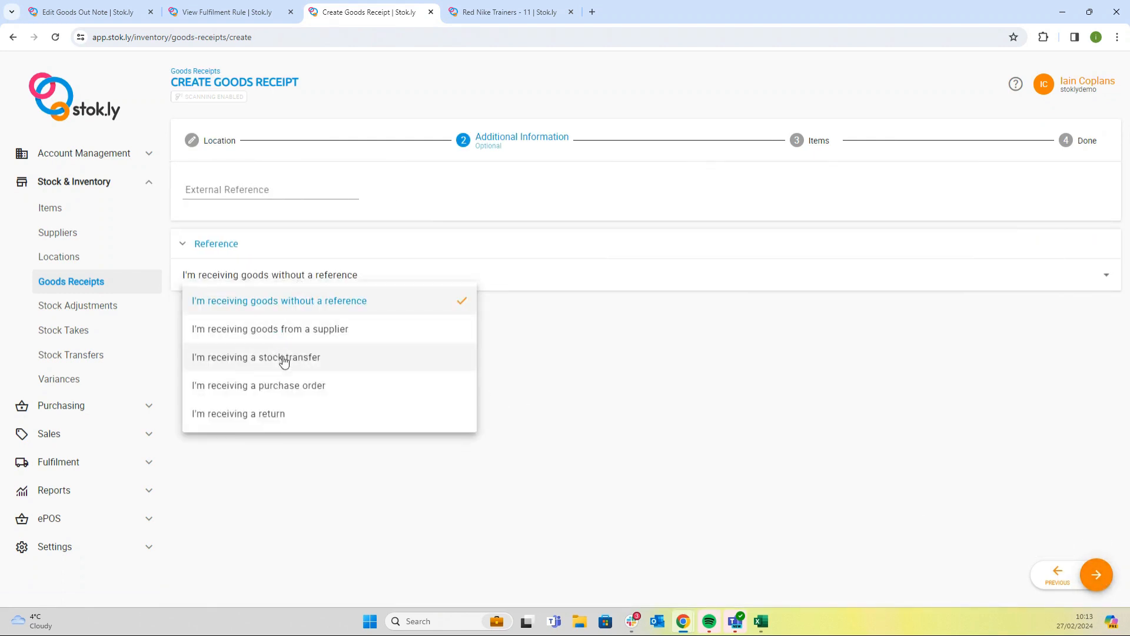
click(280, 389)
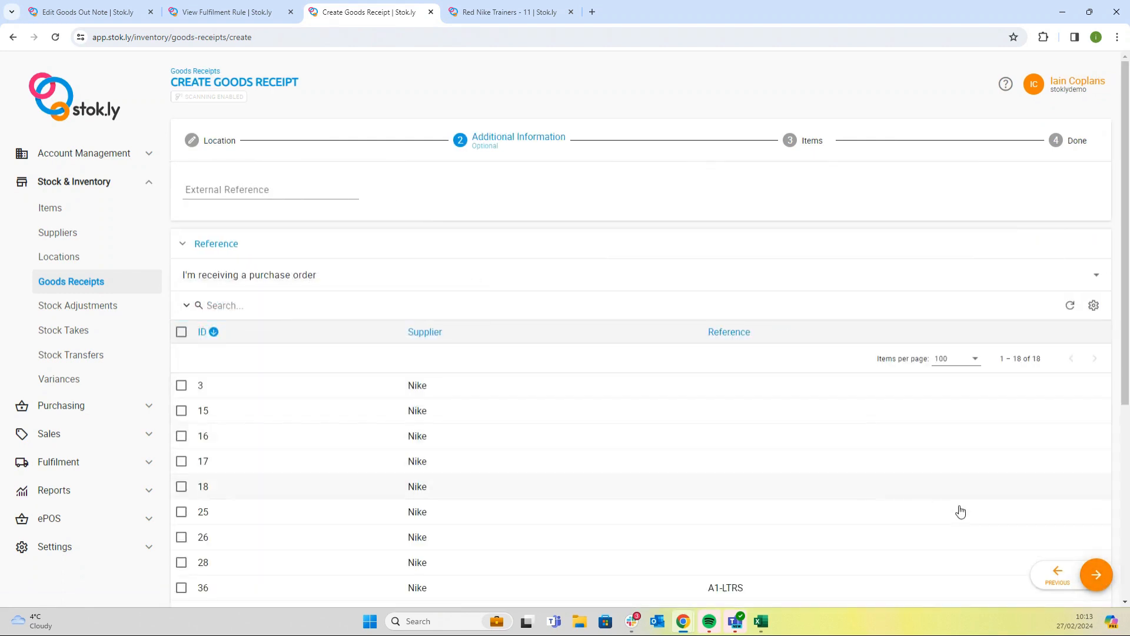
scroll(504, 431, down, 3)
scroll(505, 431, down, 3)
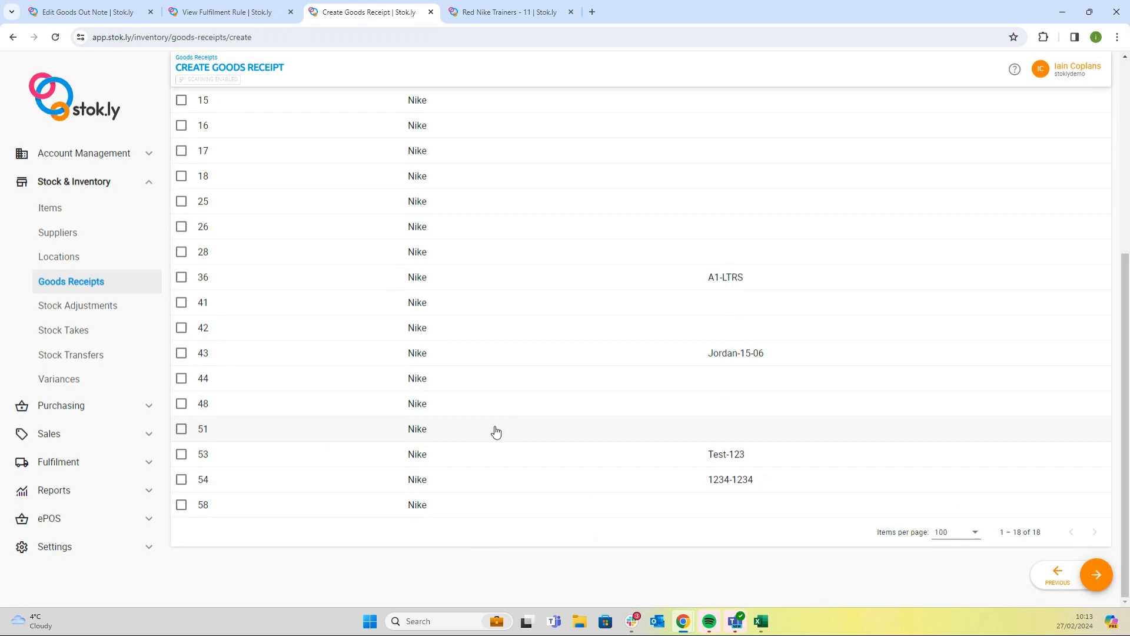
click(181, 504)
click(1096, 575)
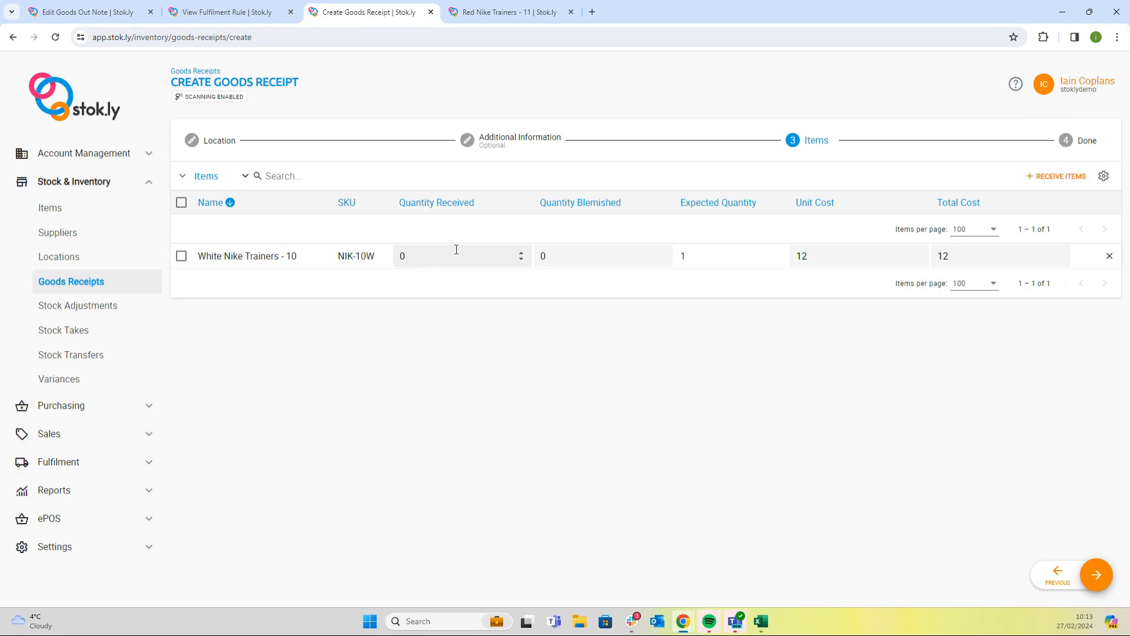
Set the received quantity of White Nike Trainers - 10 to 1, and create and complete the goods receipt.
click(521, 252)
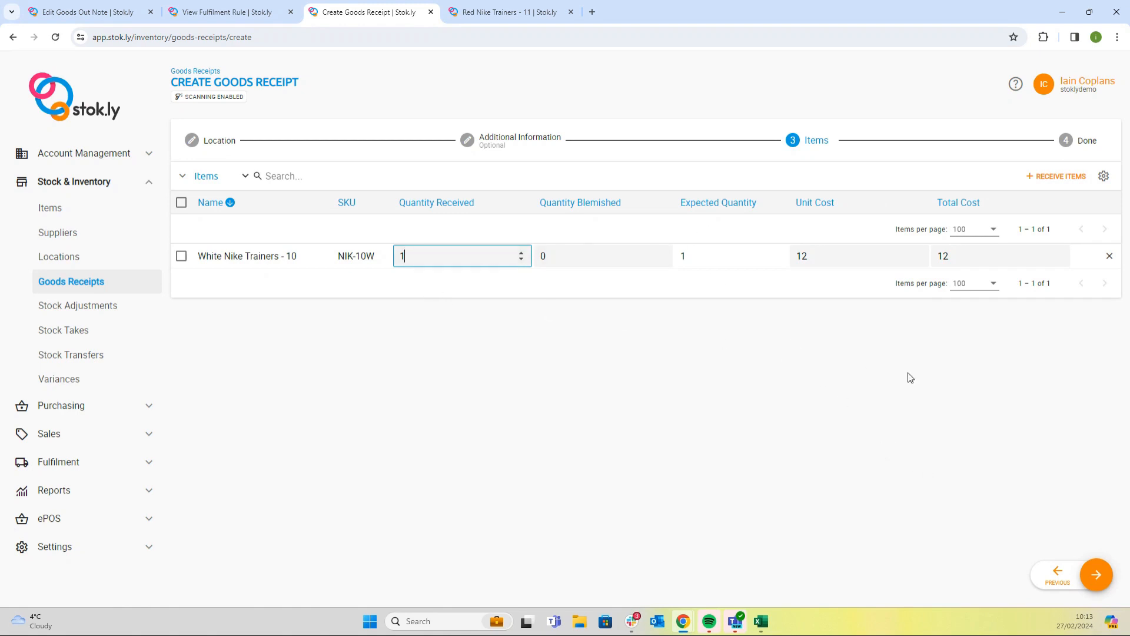
click(1096, 575)
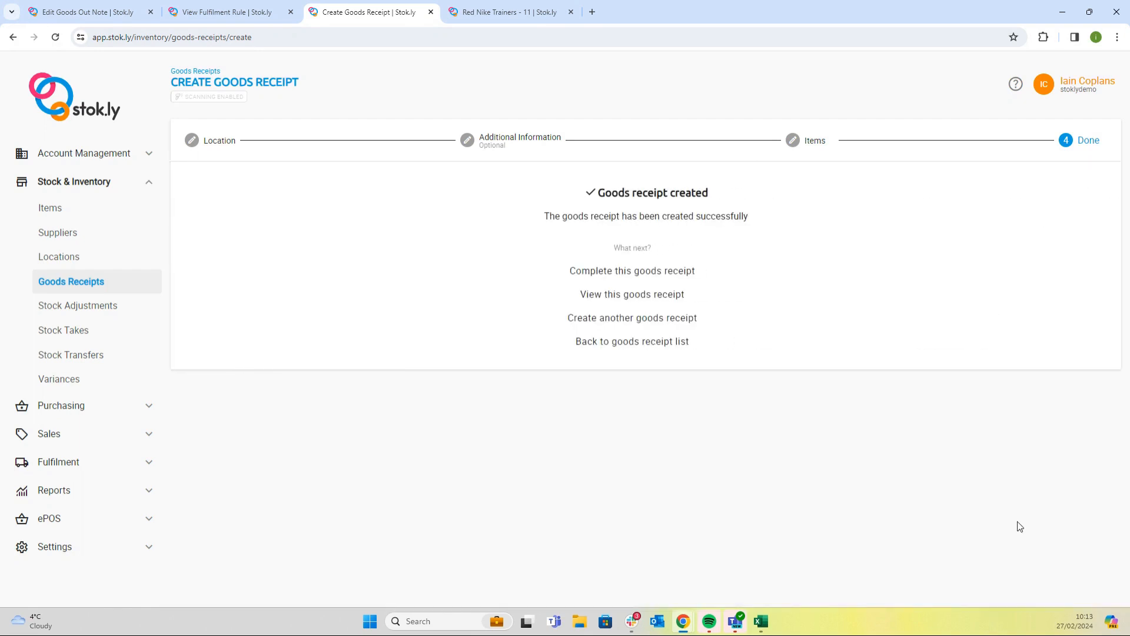
click(642, 270)
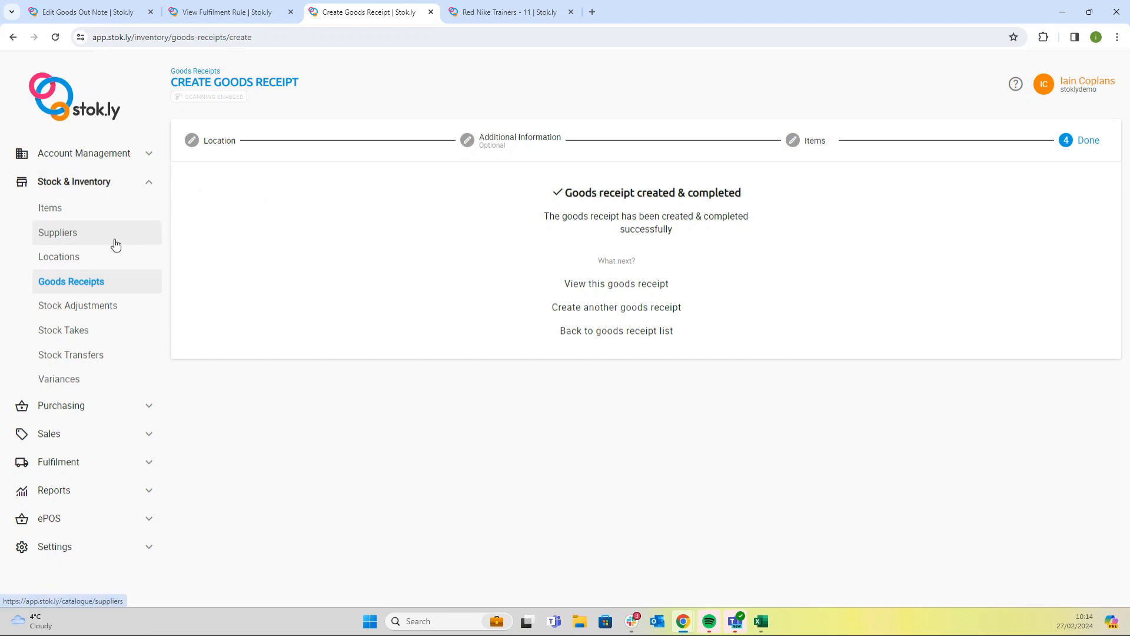
Start bulk processing the Dublin Store sale order created on 26 Feb 2024 at 14:53:25.
click(94, 434)
click(94, 461)
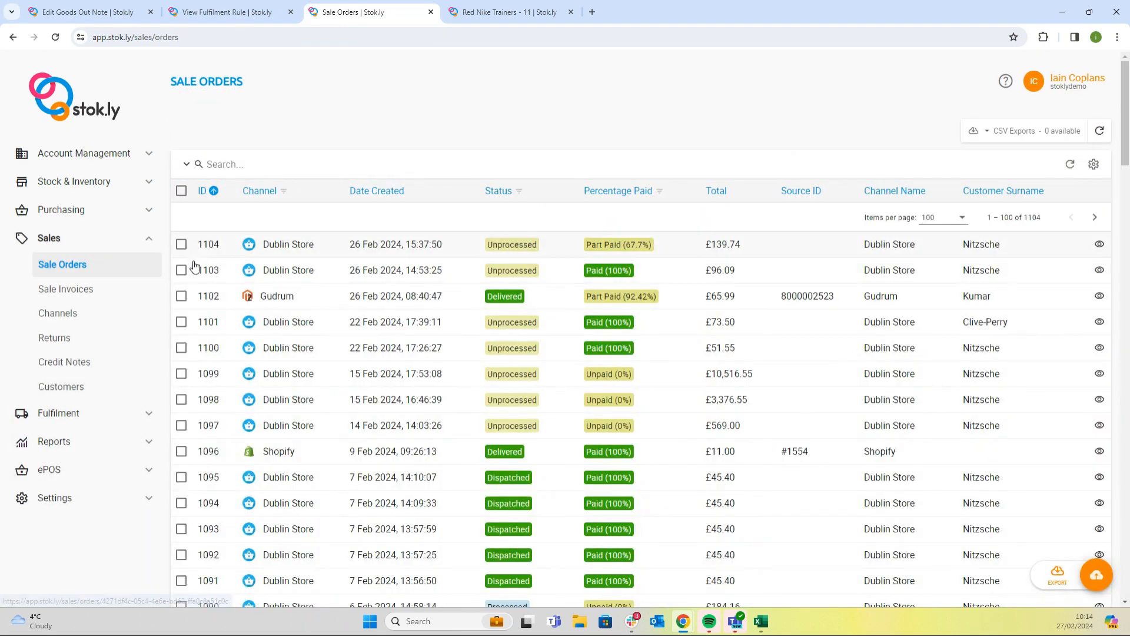
click(181, 270)
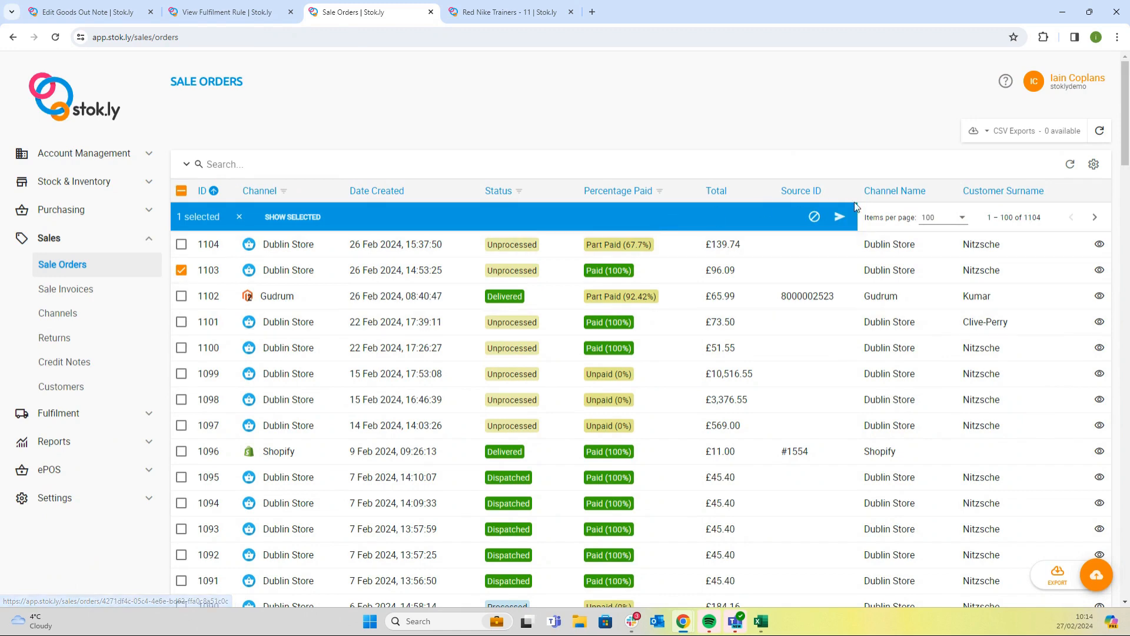
click(839, 216)
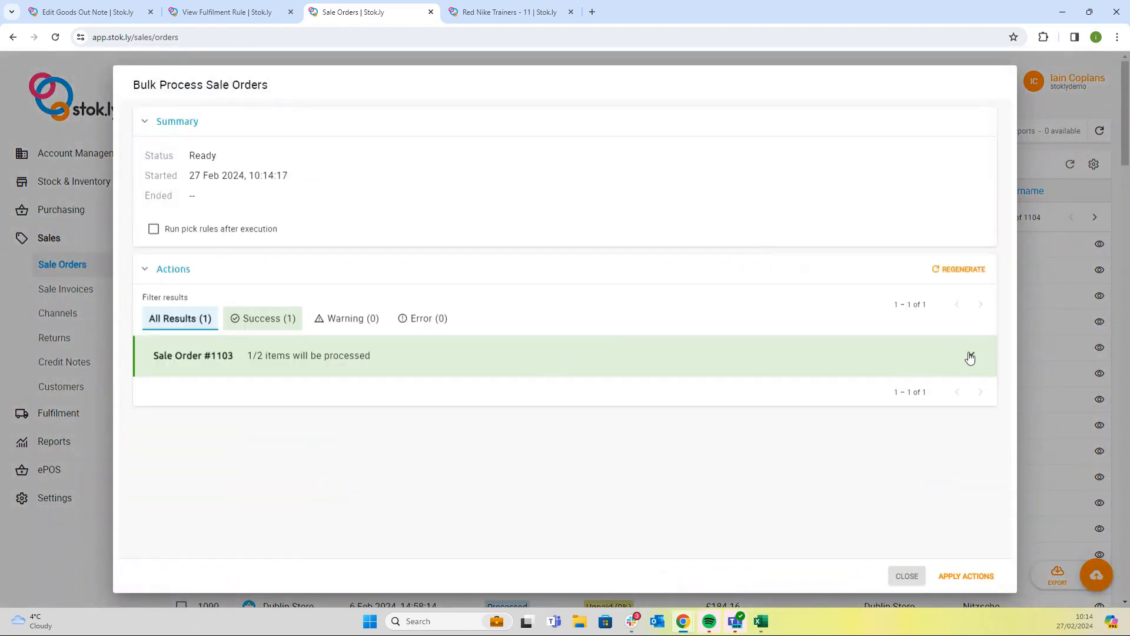
Review the planned item actions for the sale order, apply them and close the bulk processing dialog.
click(970, 357)
scroll(436, 404, down, 3)
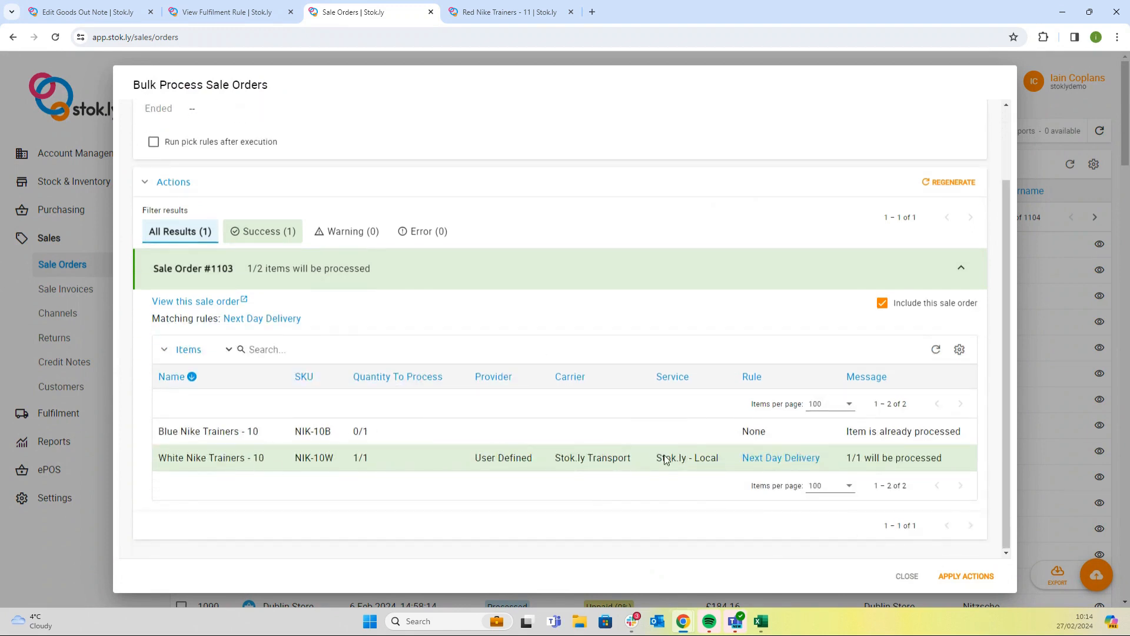
click(966, 577)
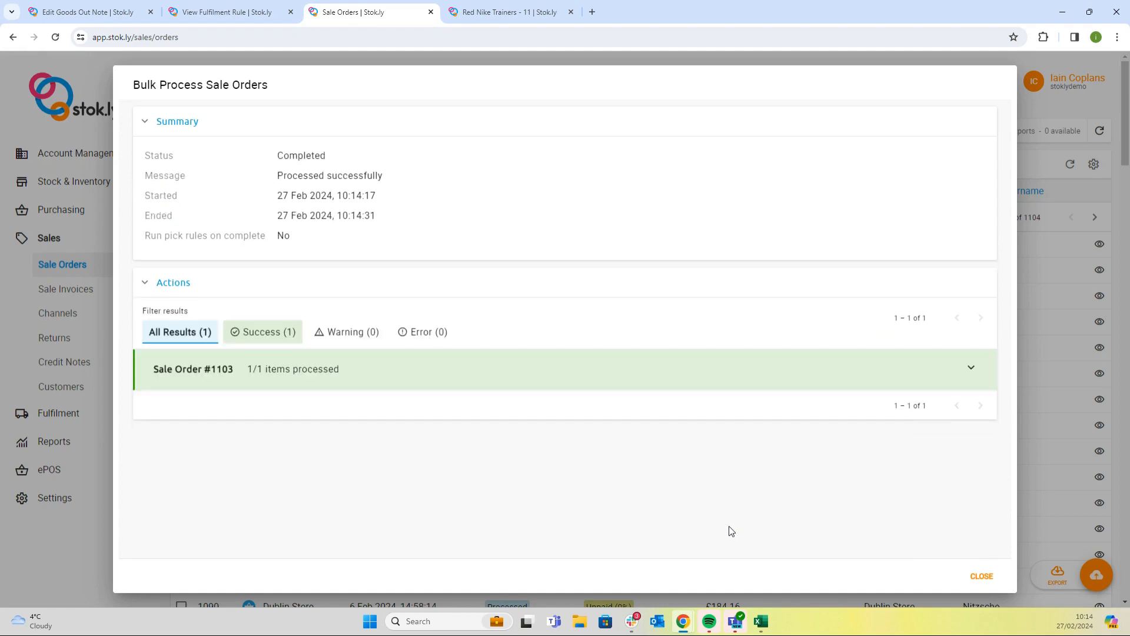
click(989, 579)
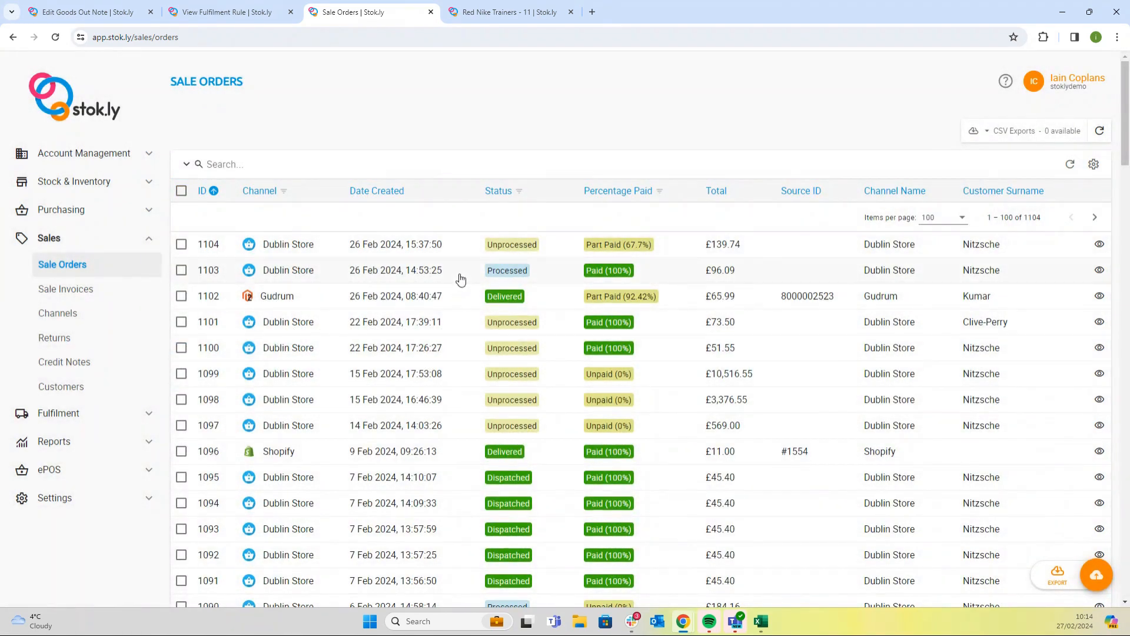
Open the newest goods out note from the Goods Out Notes list and check the items in Package #1.
click(74, 415)
click(74, 439)
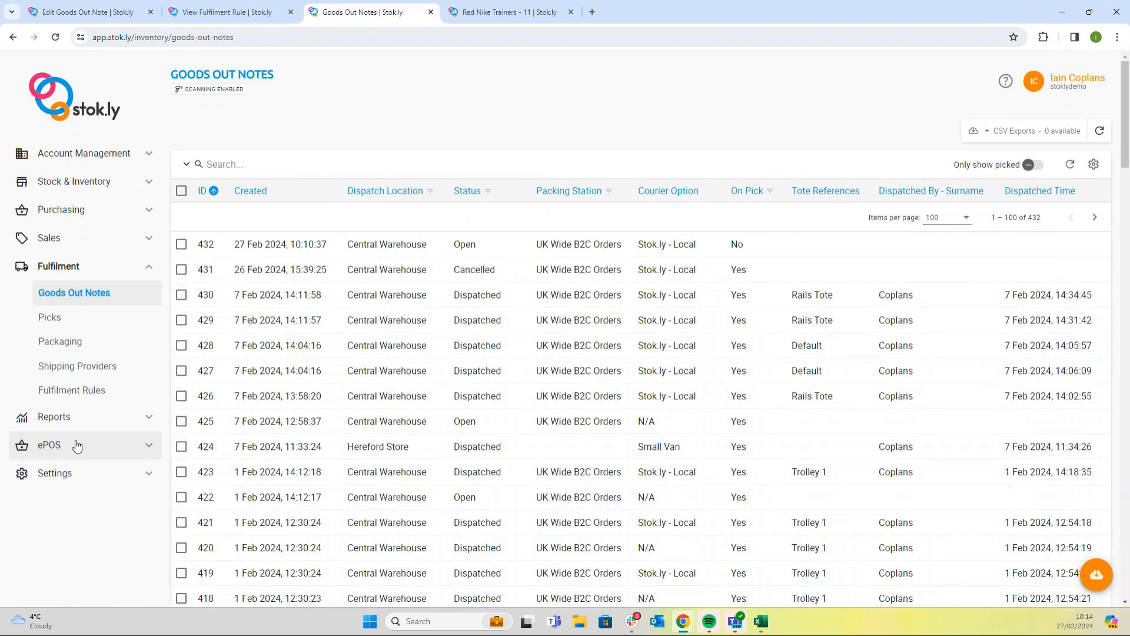
click(336, 245)
scroll(421, 245, down, 5)
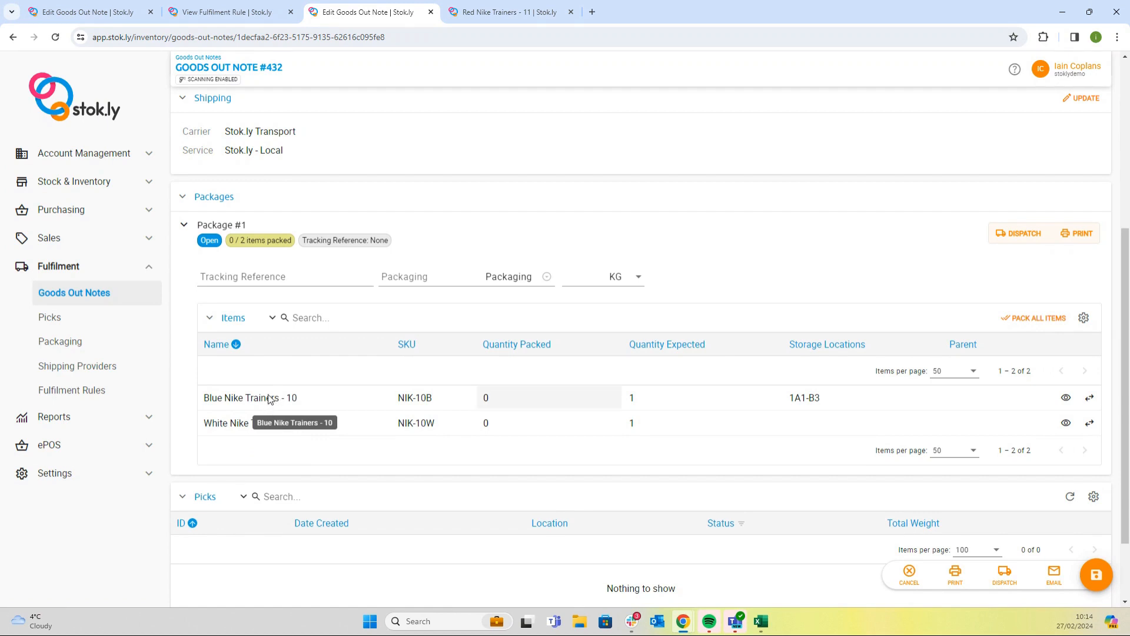
scroll(268, 382, down, 2)
scroll(265, 368, up, 3)
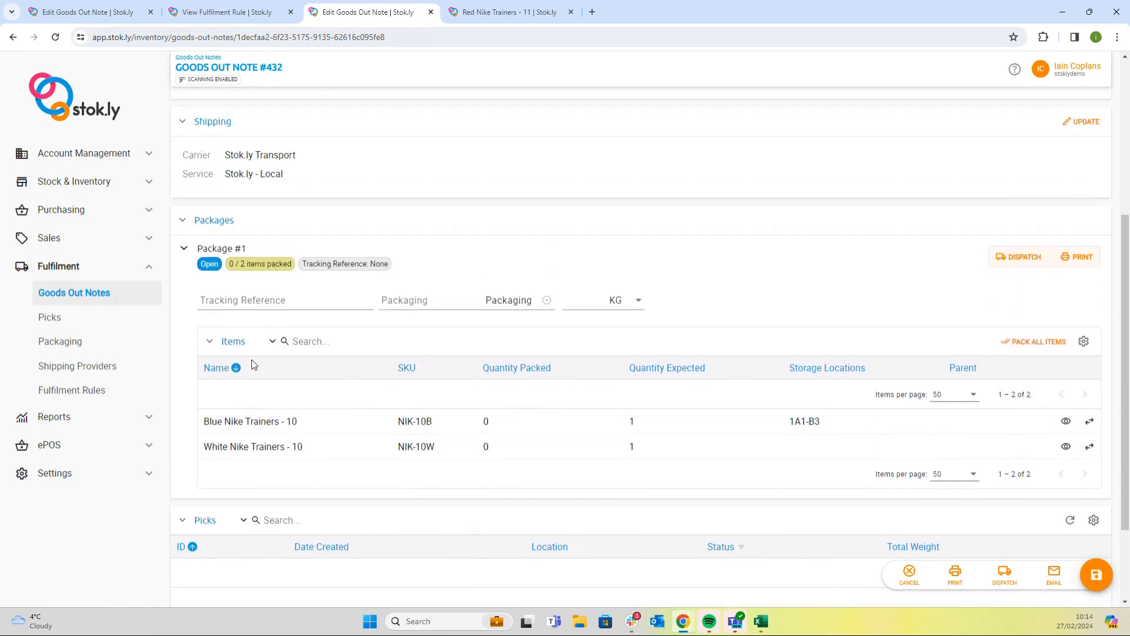
Expand the goods out note's details to check its sale order reference, and compare with the package items.
scroll(253, 365, up, 5)
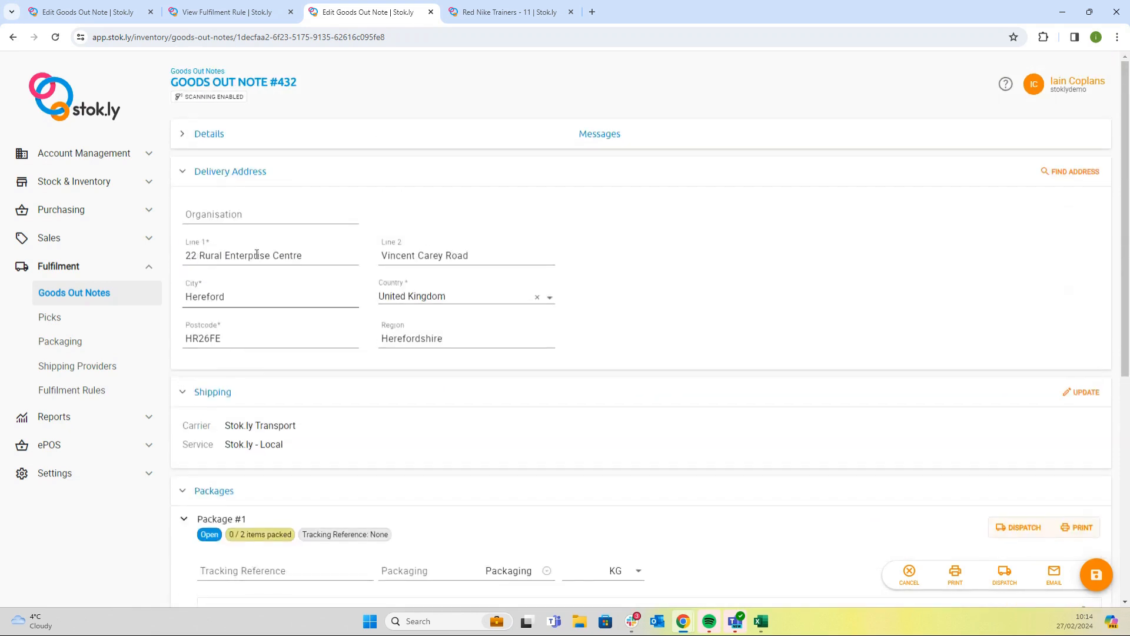
click(177, 134)
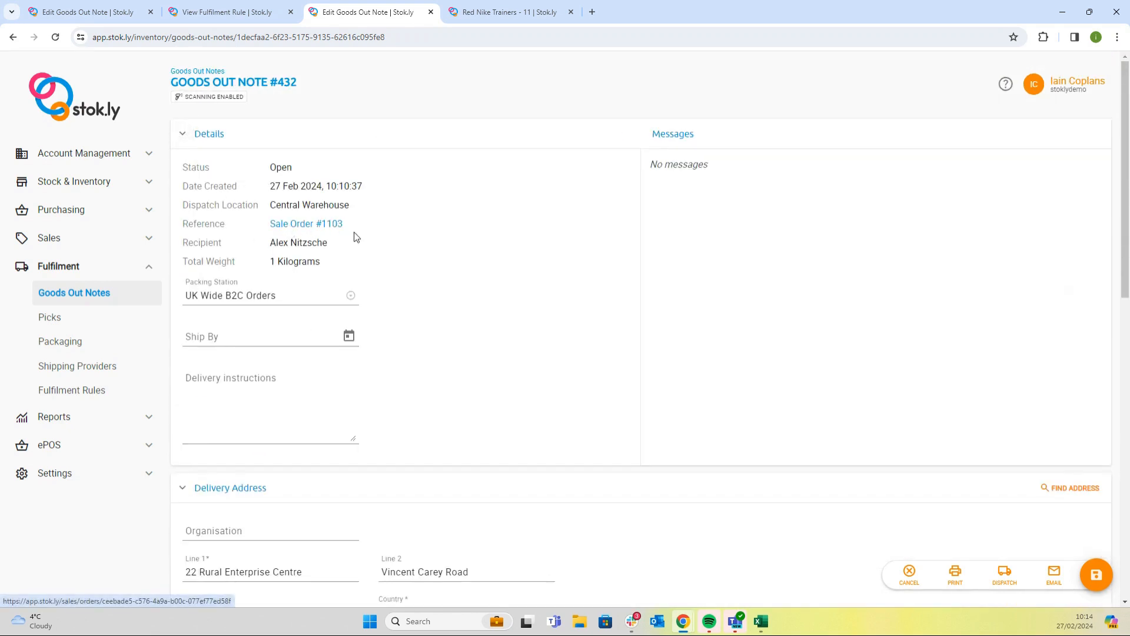
scroll(467, 272, down, 10)
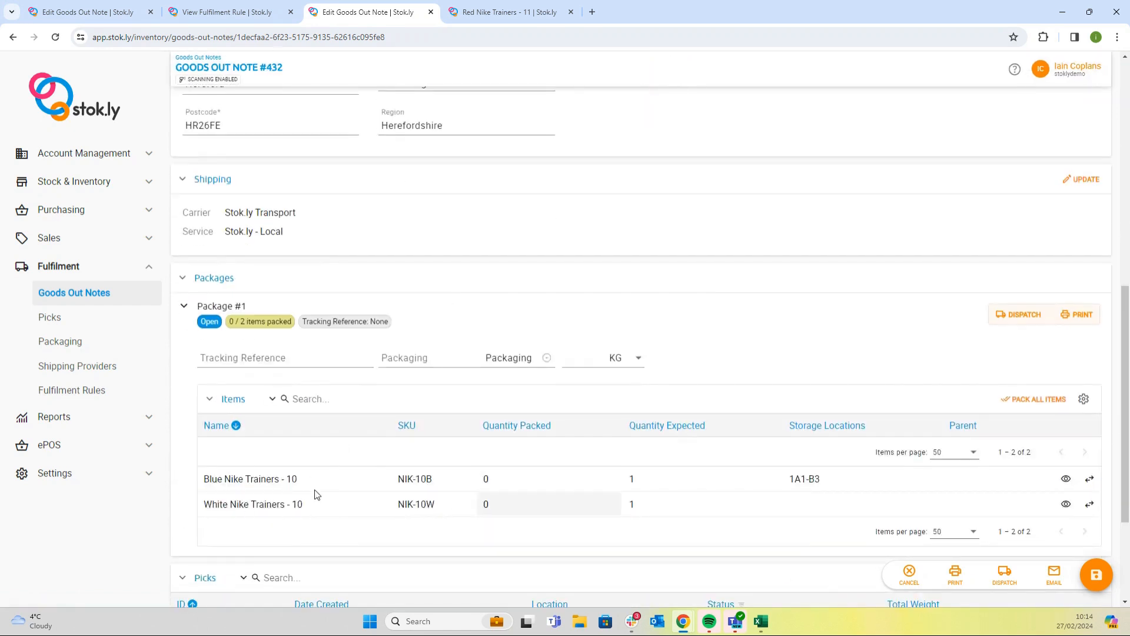